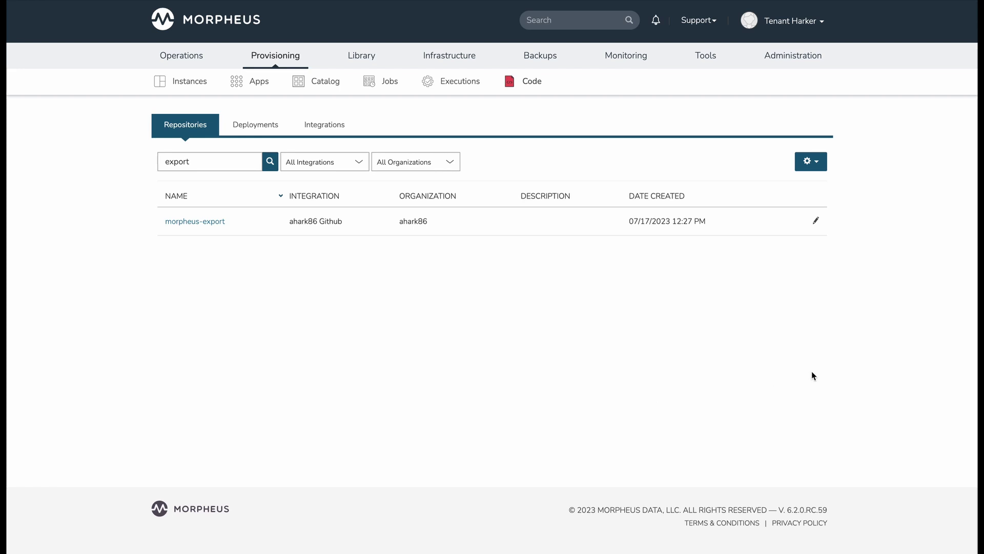
Open the morpheus-export repository's settings, keep Manual export as the import/export mode, and save.
{"action": "mouse_move", "coordinate": [796, 58]}
{"action": "mouse_move", "coordinate": [803, 48]}
{"action": "mouse_move", "coordinate": [285, 57]}
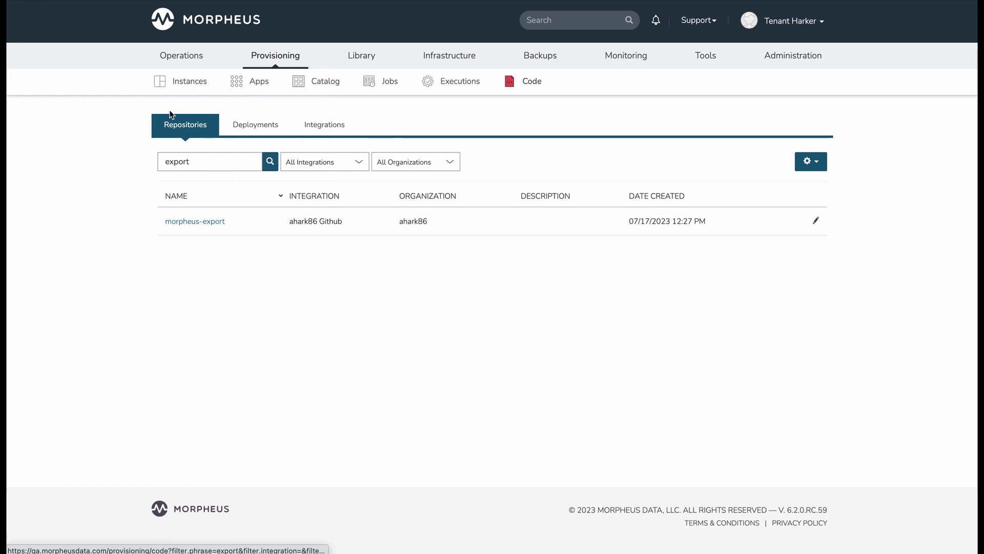
{"action": "left_click", "coordinate": [211, 221]}
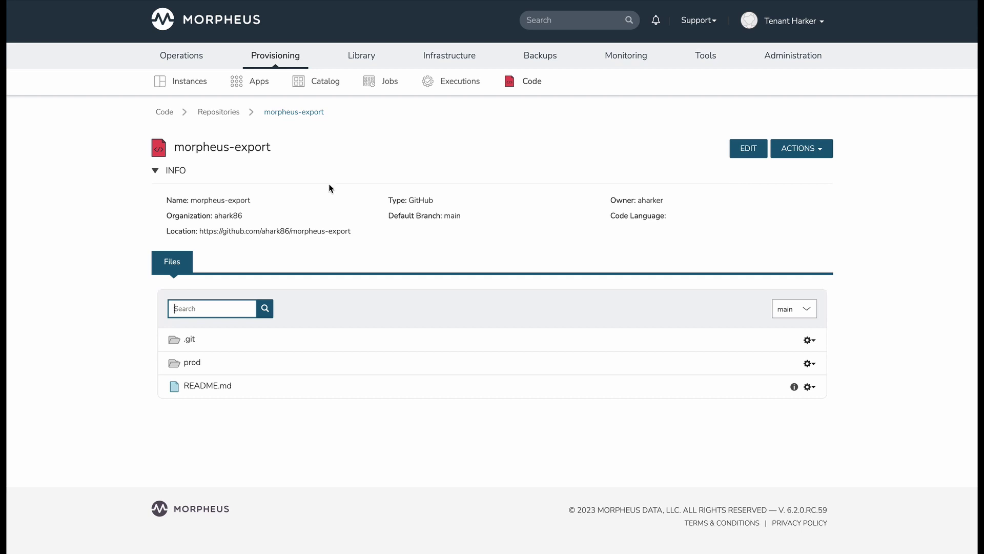
{"action": "left_click", "coordinate": [748, 151]}
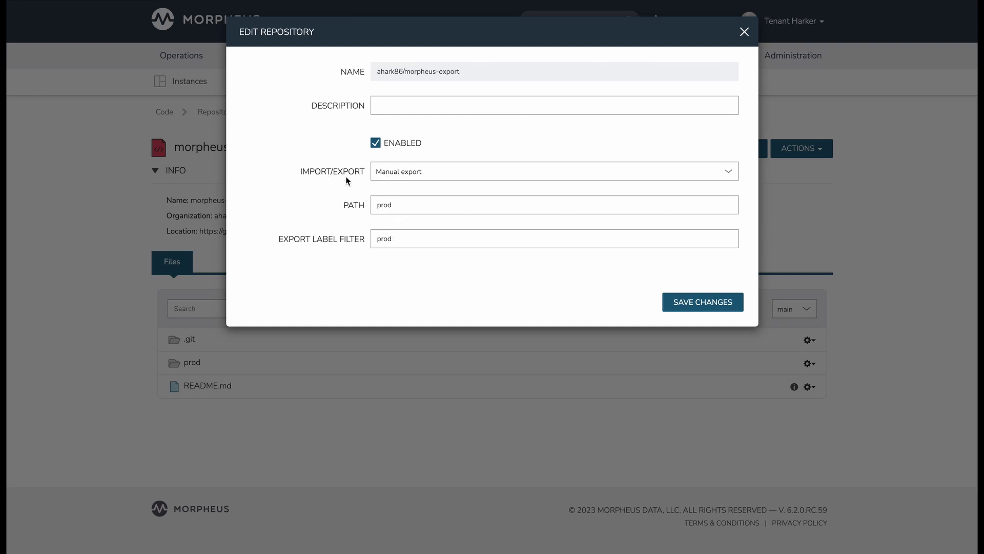
{"action": "left_click", "coordinate": [728, 174]}
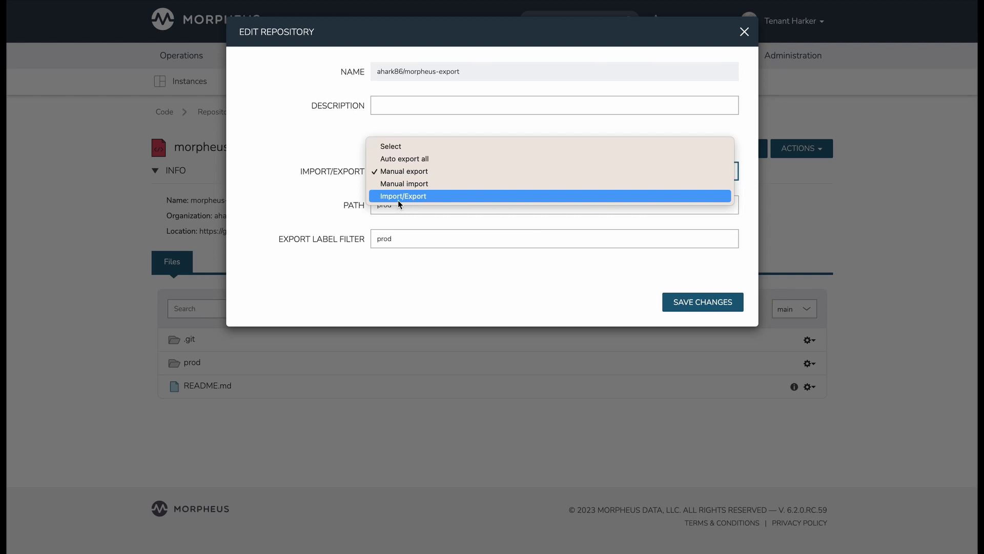
{"action": "left_click", "coordinate": [426, 169]}
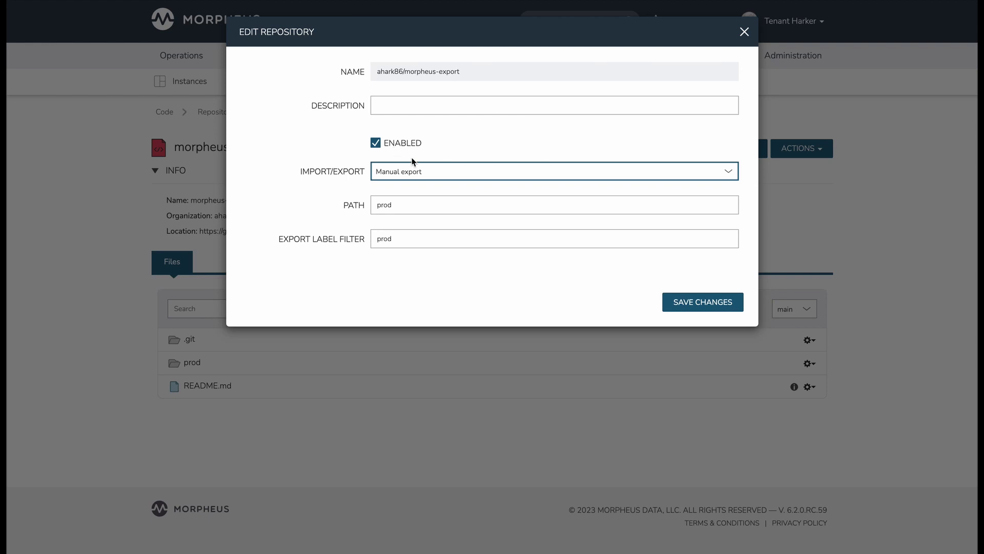
{"action": "left_click", "coordinate": [683, 304]}
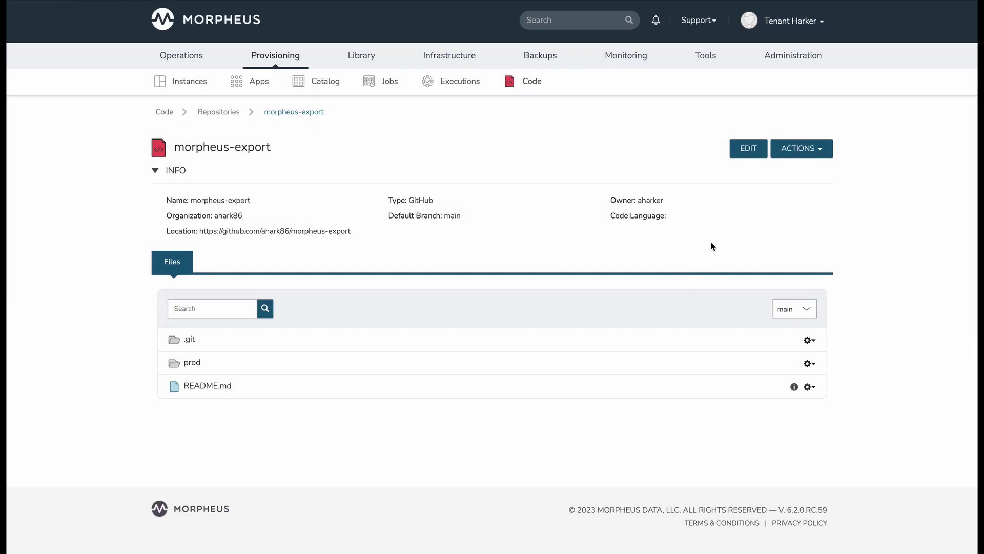
Export all resources of the morpheus-export repository and check the commit dates of the prod folder on GitHub.
{"action": "left_click", "coordinate": [804, 158]}
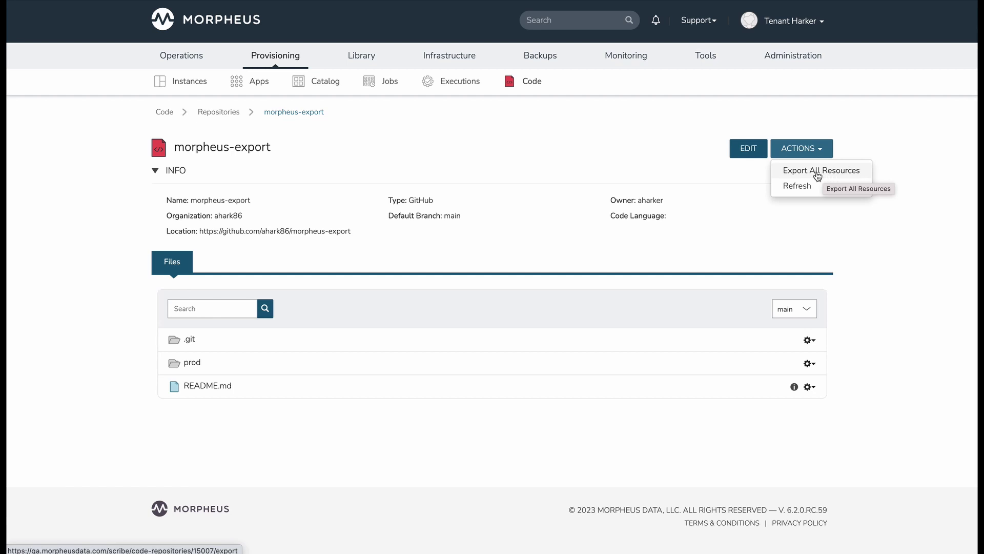
{"action": "left_click", "coordinate": [818, 176]}
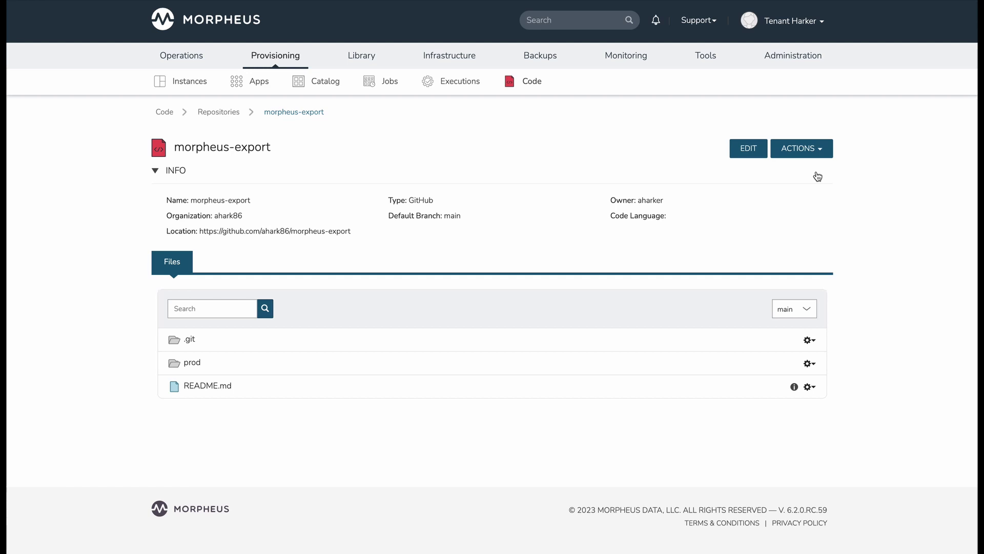
{"action": "mouse_move", "coordinate": [361, 55]}
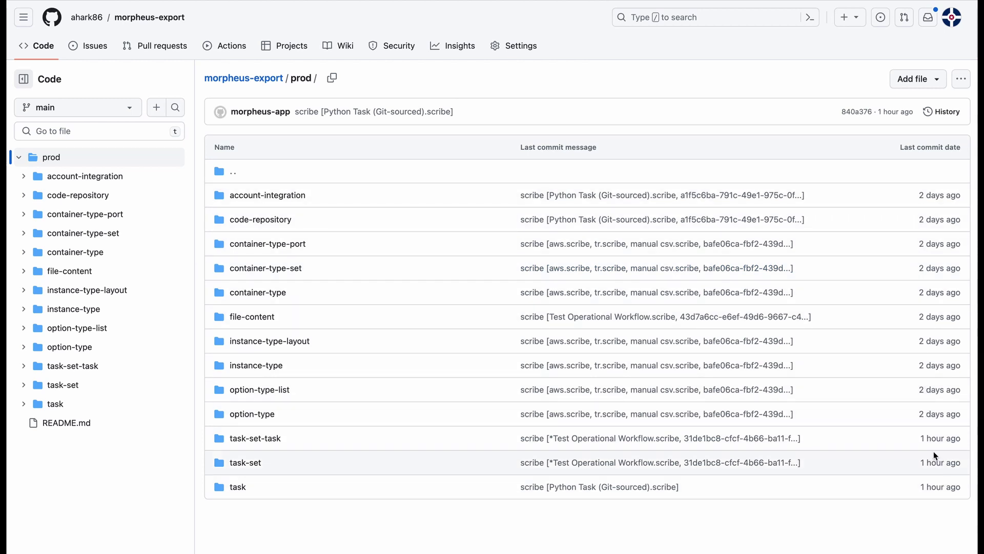
{"action": "mouse_move", "coordinate": [932, 441]}
{"action": "key", "text": "ctrl+Tab"}
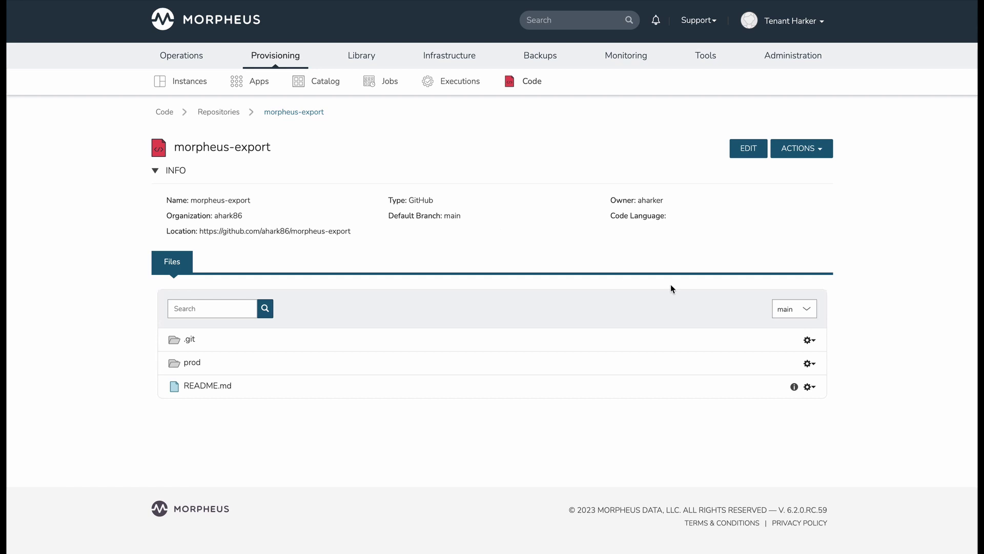
Expand the repository's prod and task folders and view the contents of Price Phase Task.scribe.
{"action": "left_click", "coordinate": [175, 367]}
{"action": "scroll", "coordinate": [177, 369], "scroll_direction": "down", "scroll_amount": 1}
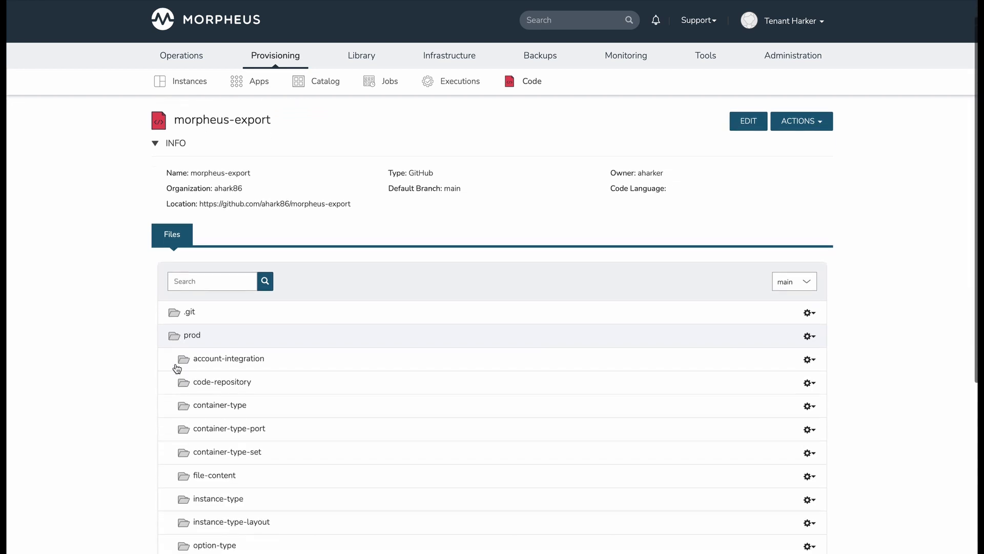
{"action": "scroll", "coordinate": [176, 368], "scroll_direction": "down", "scroll_amount": 3}
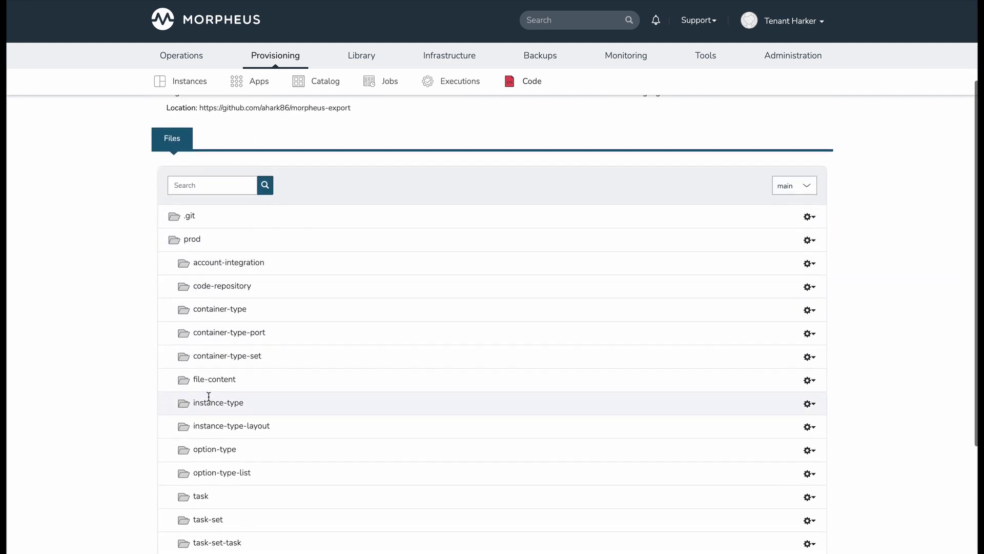
{"action": "scroll", "coordinate": [209, 396], "scroll_direction": "down", "scroll_amount": 2}
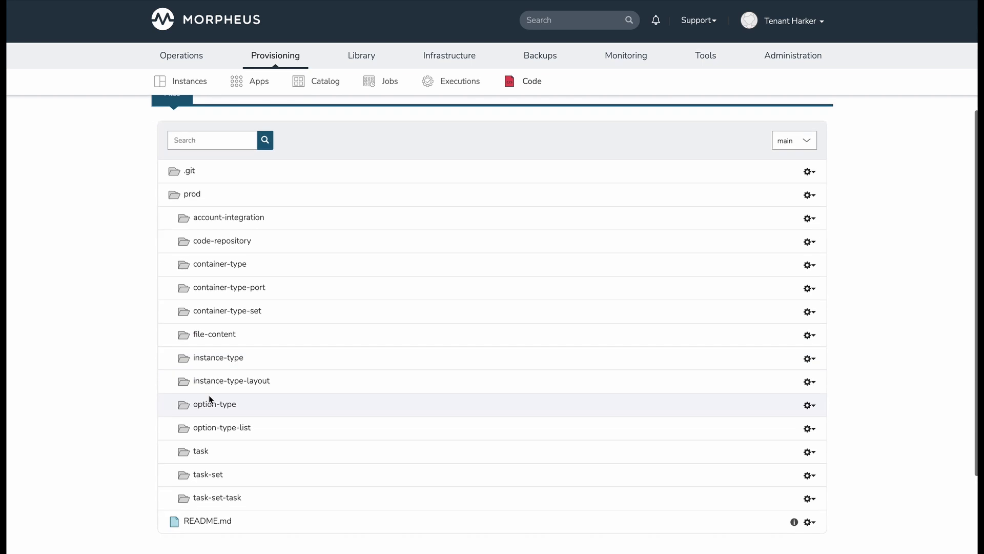
{"action": "left_click", "coordinate": [185, 456]}
{"action": "scroll", "coordinate": [318, 437], "scroll_direction": "down", "scroll_amount": 2}
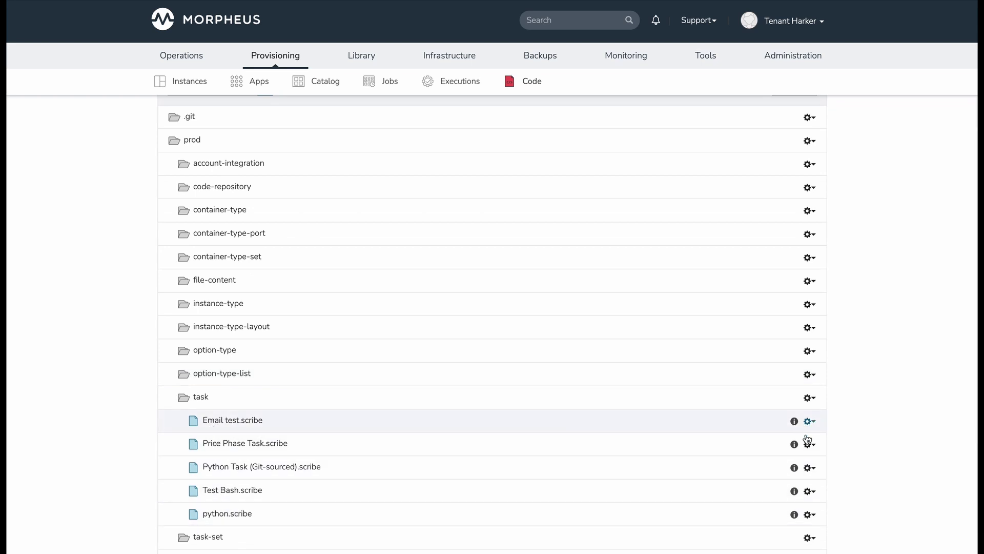
{"action": "left_click", "coordinate": [794, 444]}
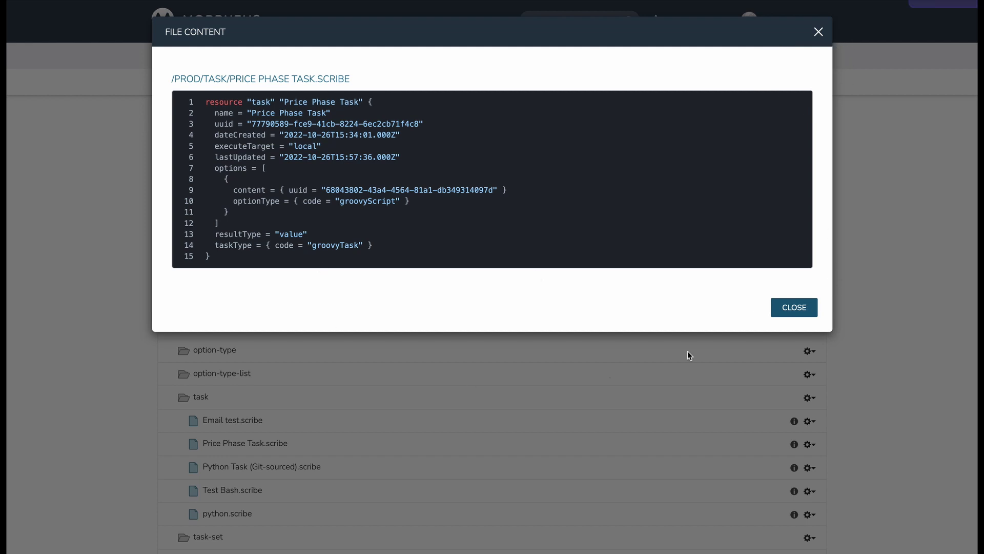
{"action": "left_click", "coordinate": [796, 310]}
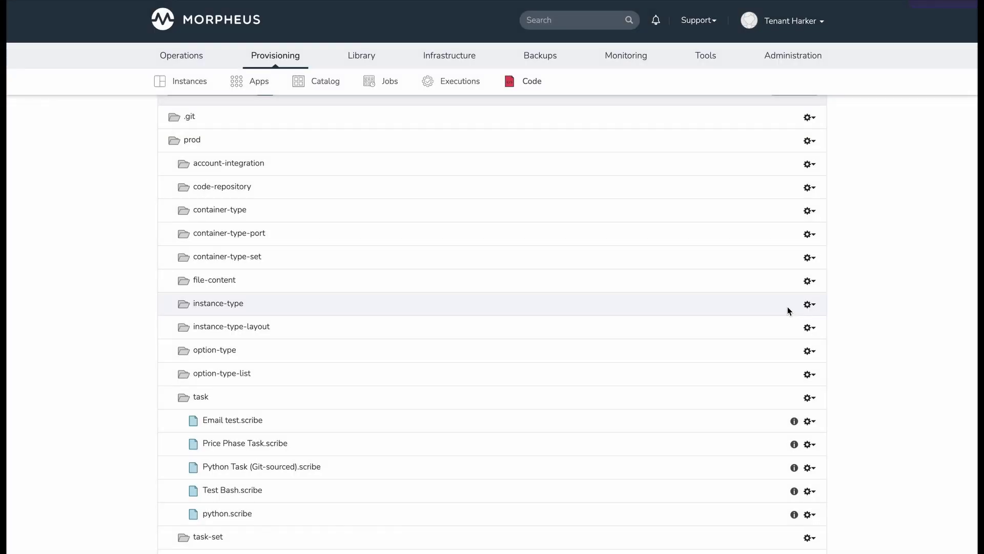
{"action": "scroll", "coordinate": [578, 261], "scroll_direction": "up", "scroll_amount": 3}
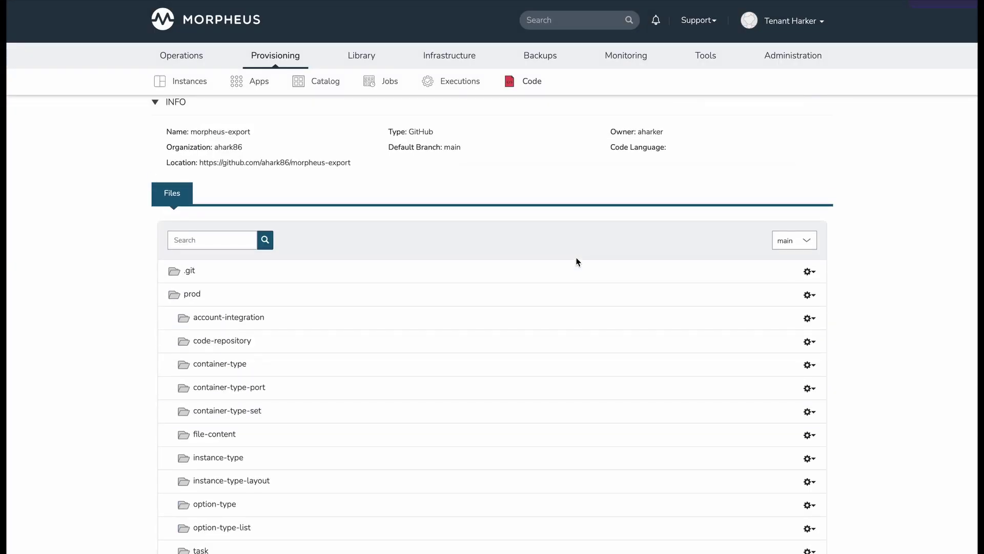
Go to the automation tasks list and examine which tasks carry the prod label.
{"action": "mouse_move", "coordinate": [362, 55]}
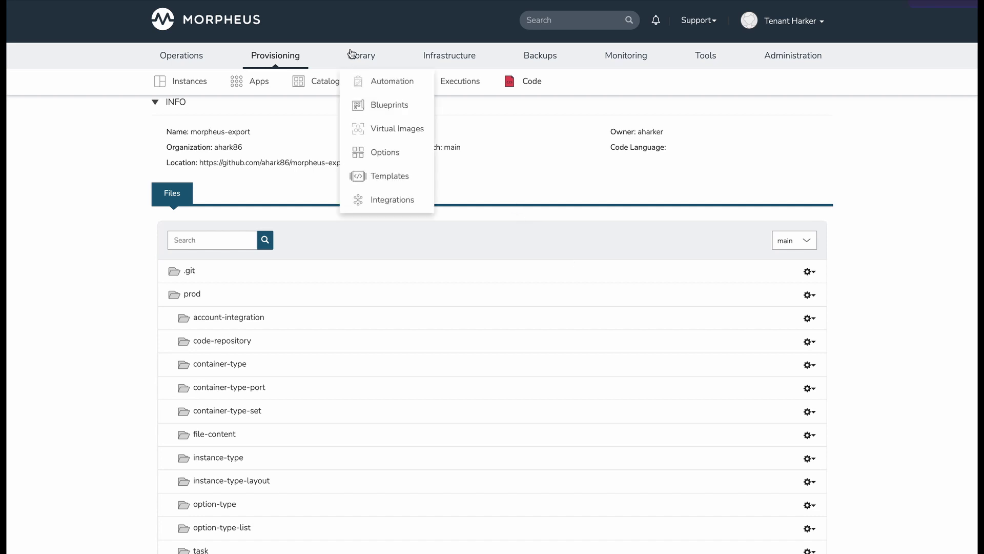
{"action": "left_click", "coordinate": [381, 83]}
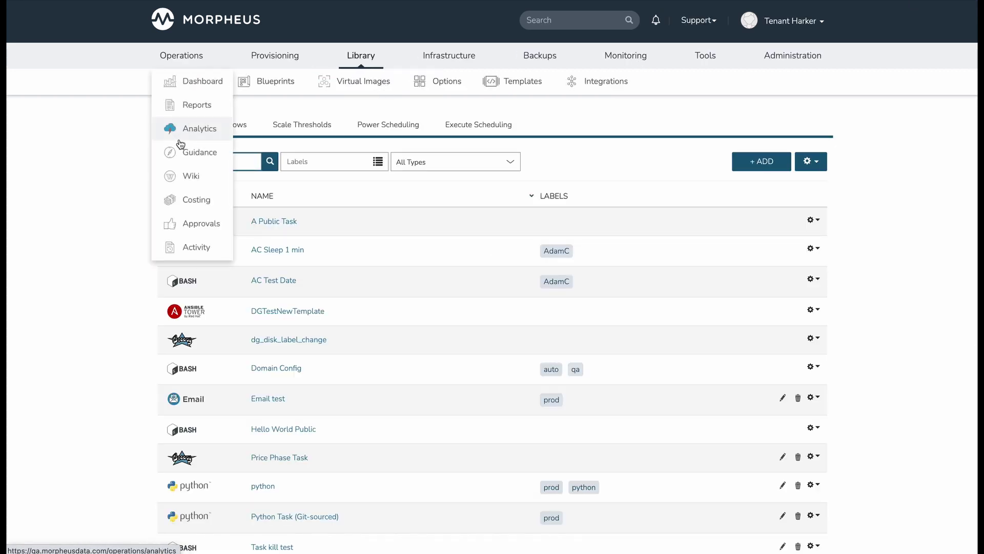
{"action": "scroll", "coordinate": [449, 237], "scroll_direction": "down", "scroll_amount": 2}
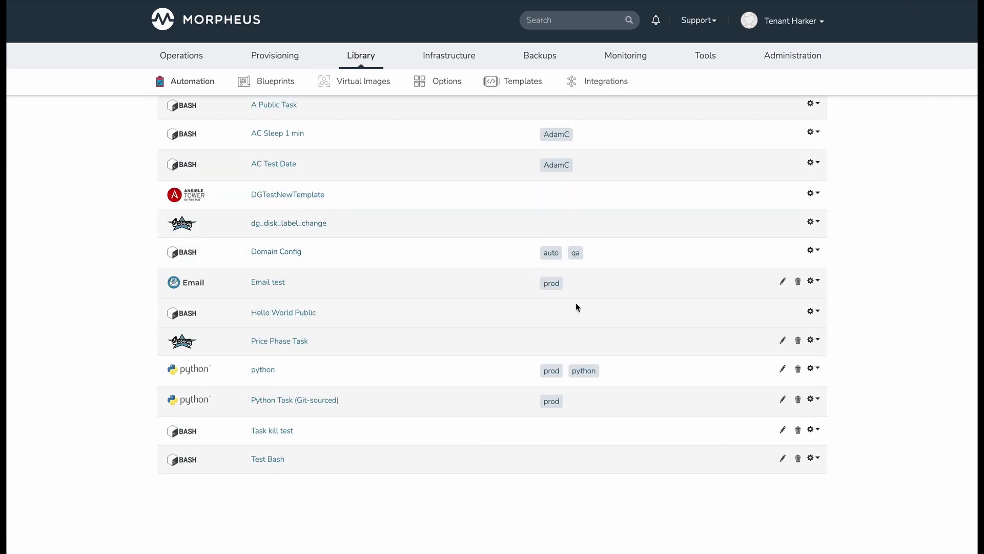
{"action": "scroll", "coordinate": [576, 306], "scroll_direction": "up", "scroll_amount": 1}
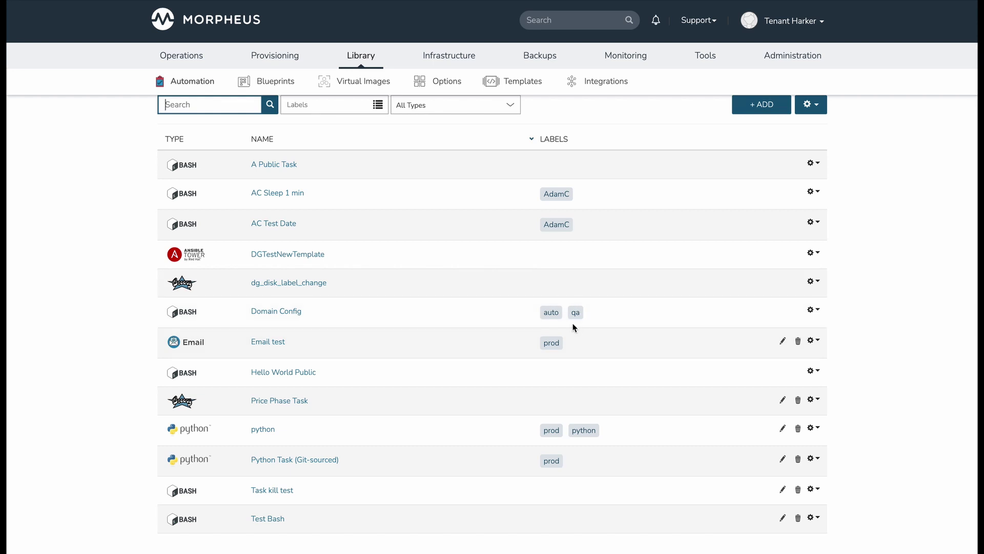
{"action": "scroll", "coordinate": [583, 330], "scroll_direction": "down", "scroll_amount": 1}
{"action": "scroll", "coordinate": [581, 330], "scroll_direction": "up", "scroll_amount": 2}
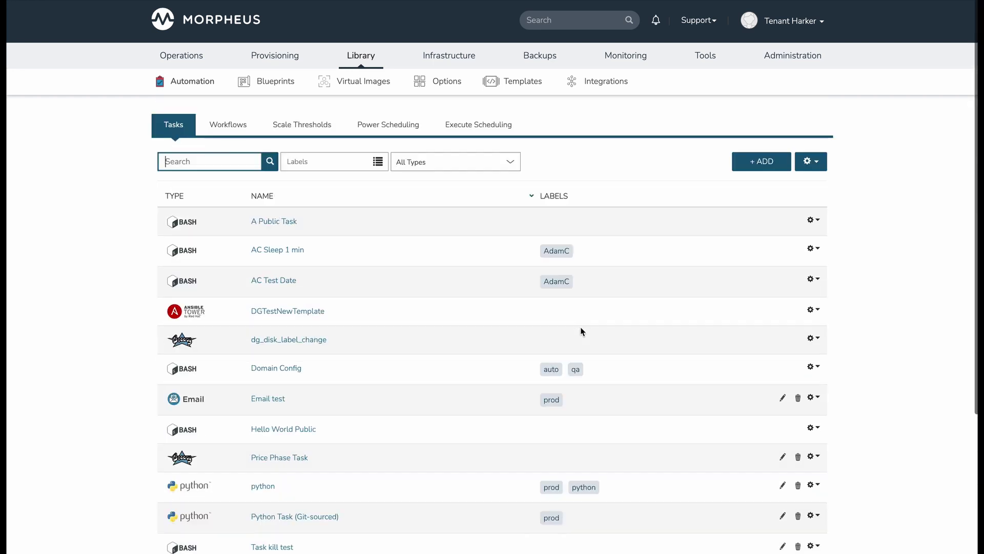
{"action": "scroll", "coordinate": [581, 331], "scroll_direction": "down", "scroll_amount": 1}
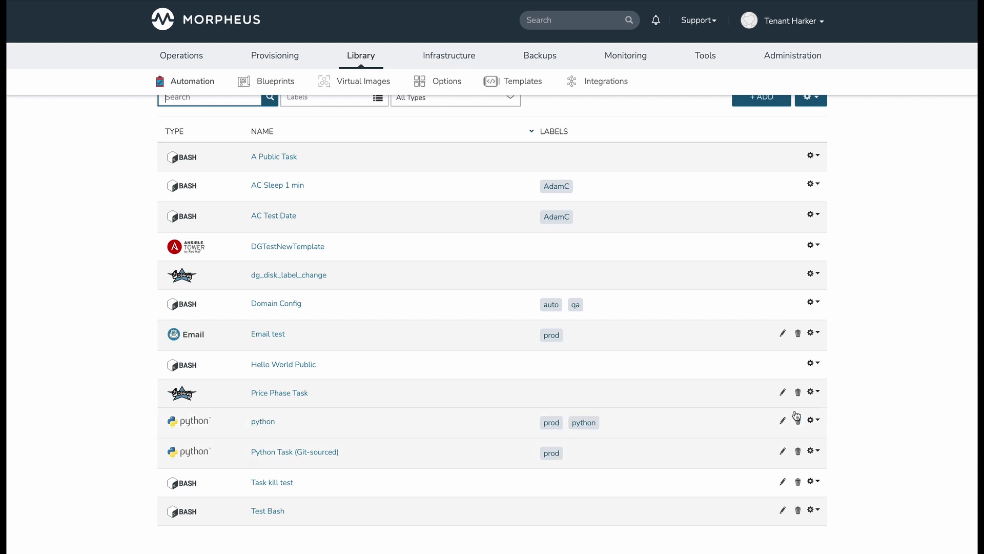
Review the labels in the python task's settings, close them without changes, and compare the labels of the other tasks.
{"action": "left_click", "coordinate": [783, 421]}
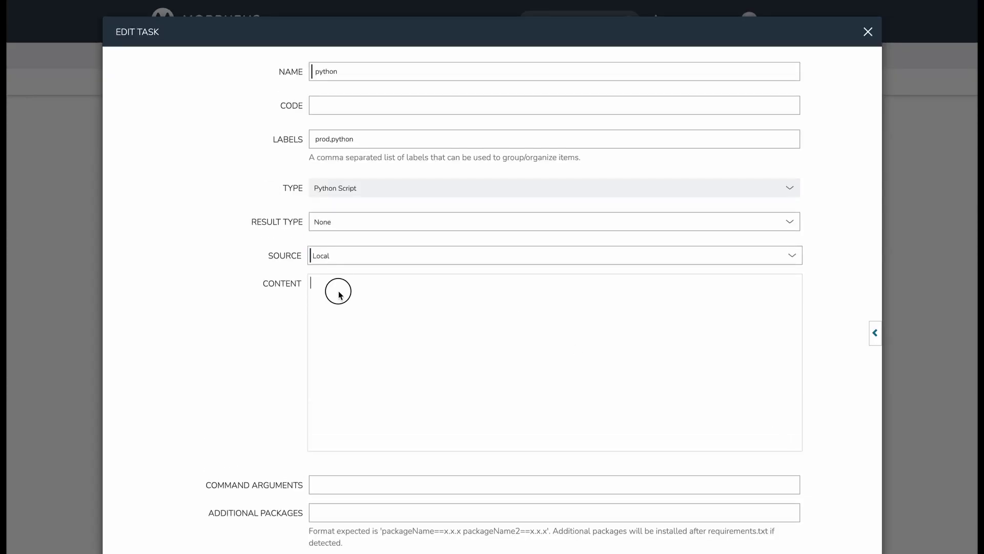
{"action": "left_click", "coordinate": [868, 32]}
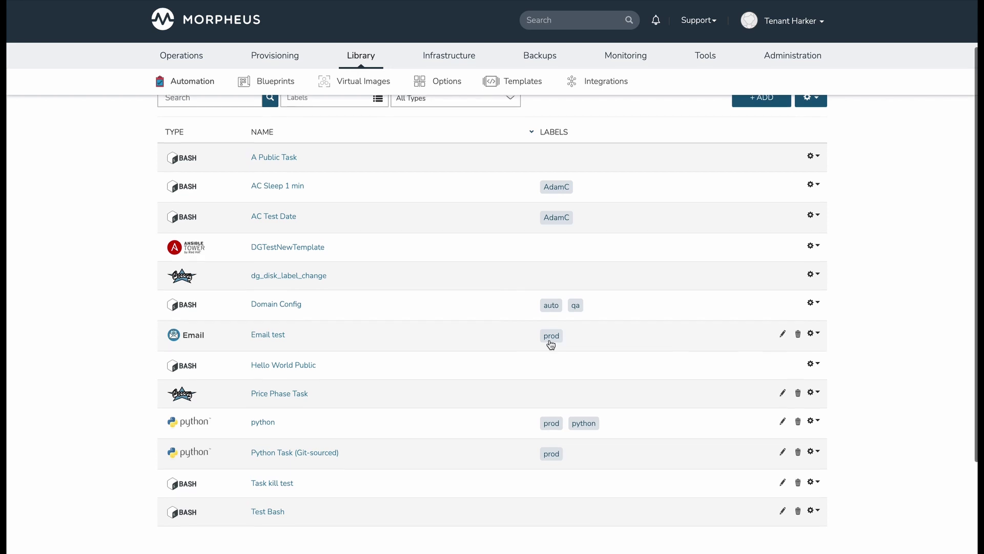
{"action": "scroll", "coordinate": [557, 341], "scroll_direction": "up", "scroll_amount": 1}
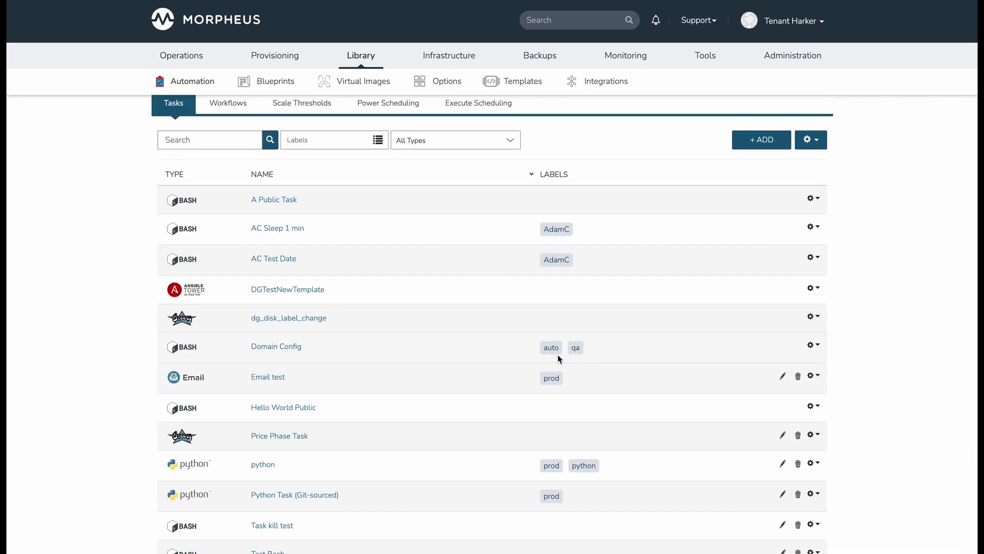
{"action": "scroll", "coordinate": [558, 355], "scroll_direction": "up", "scroll_amount": 1}
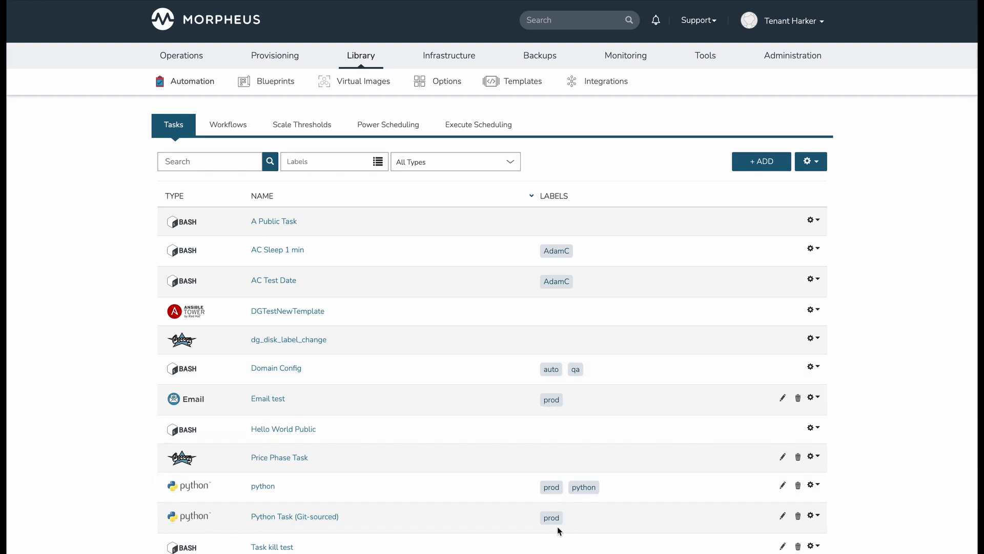
Review the label and the included tasks of the *Test Operational Workflow, closing it without changes.
{"action": "left_click", "coordinate": [231, 124]}
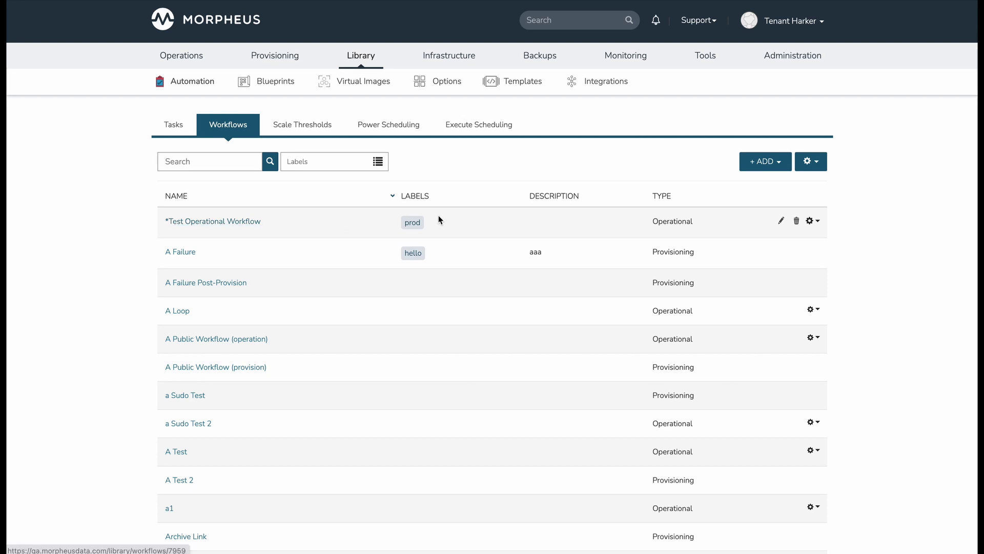
{"action": "left_click", "coordinate": [781, 226]}
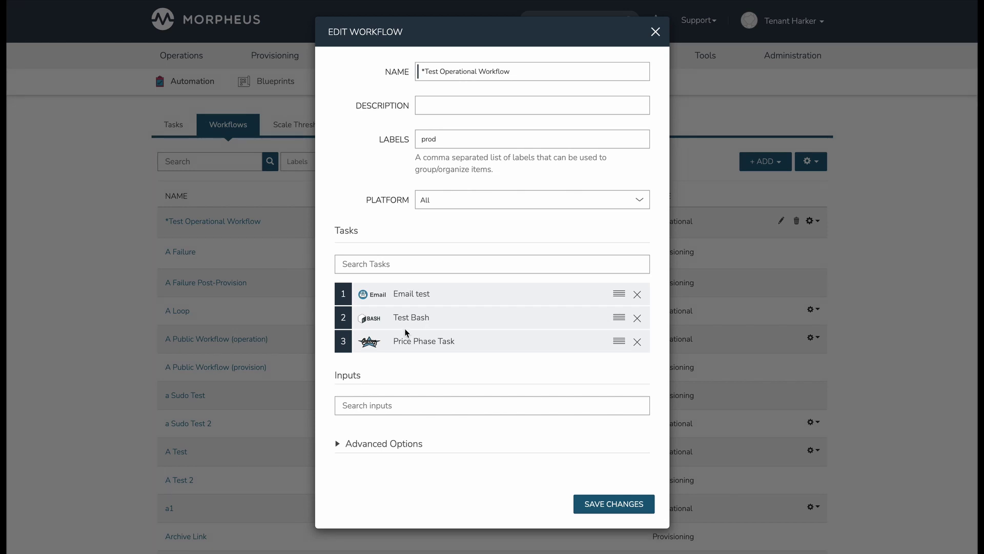
{"action": "left_click", "coordinate": [655, 32]}
{"action": "mouse_move", "coordinate": [360, 55]}
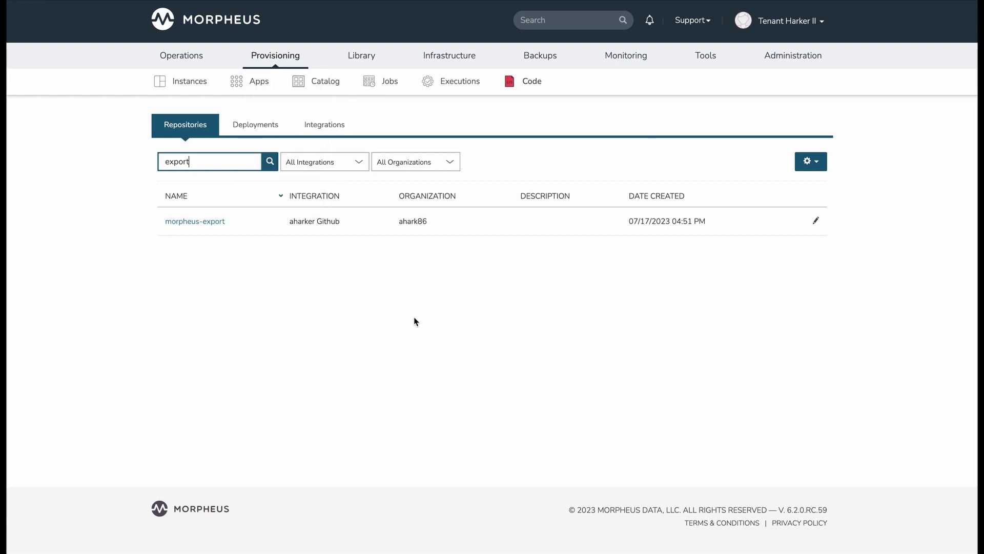
Open the morpheus-export repository in the second Morpheus environment and review its import/export mode and path without changing them.
{"action": "left_click", "coordinate": [214, 224]}
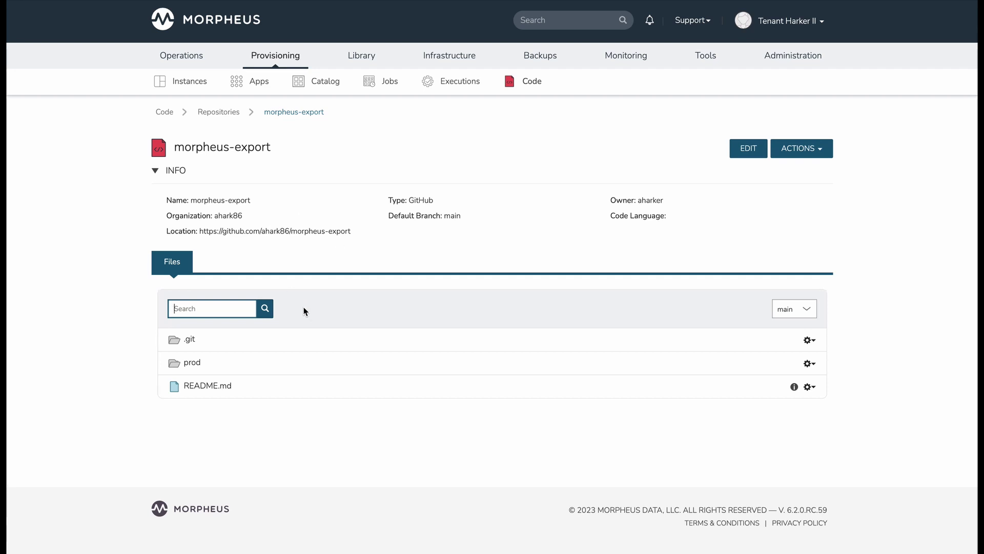
{"action": "left_click", "coordinate": [747, 145]}
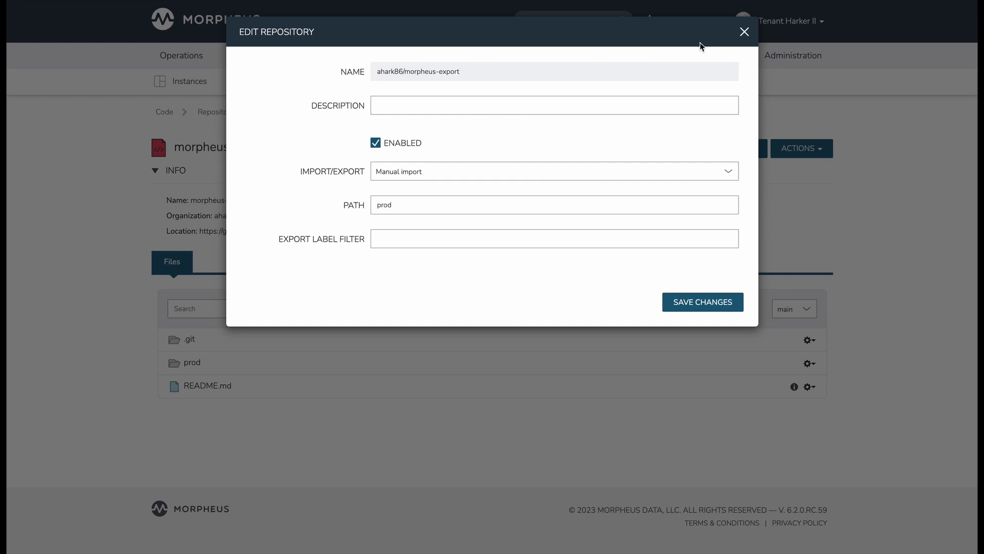
{"action": "left_click", "coordinate": [744, 32]}
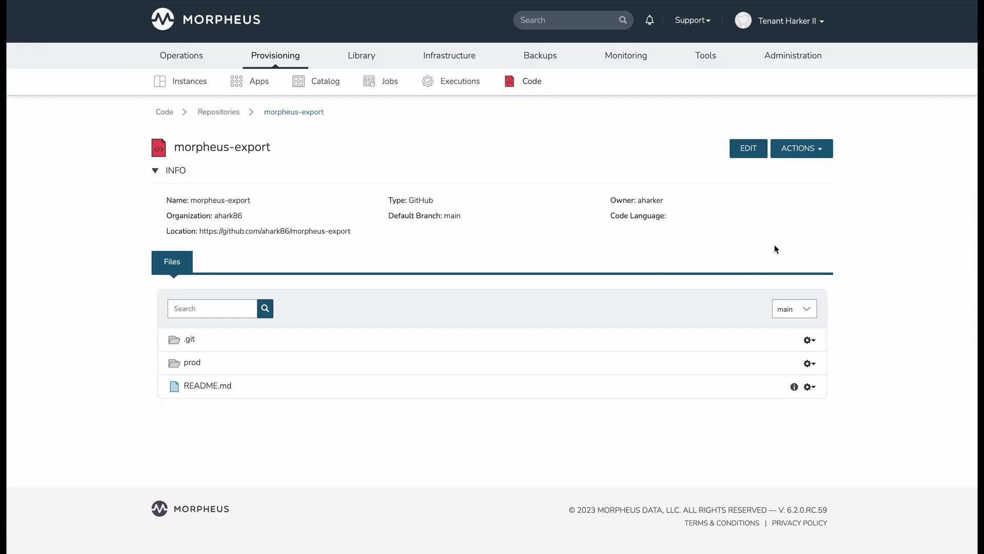
Preview importing all resources from the morpheus-export repository, review the listed changes, and close the preview without importing.
{"action": "left_click", "coordinate": [804, 153]}
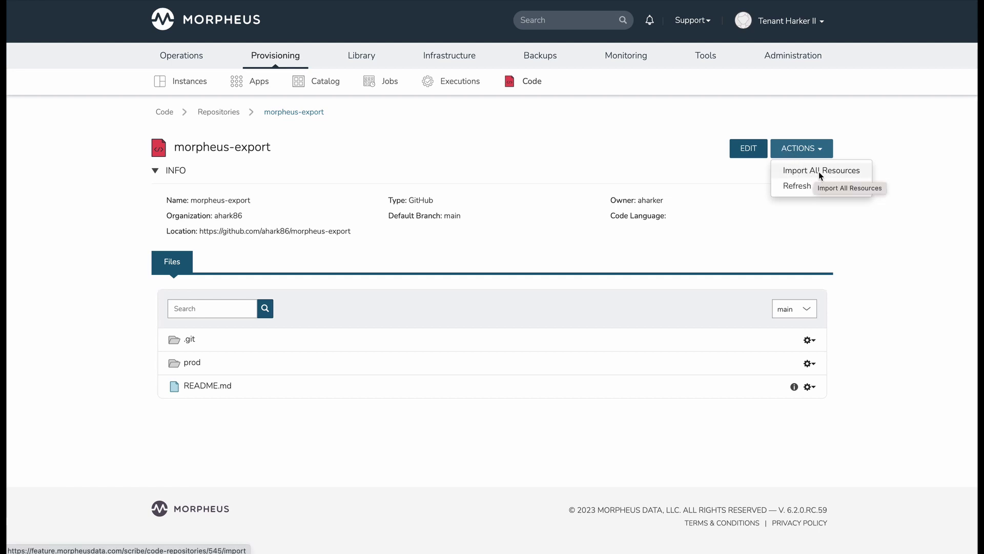
{"action": "left_click", "coordinate": [814, 170]}
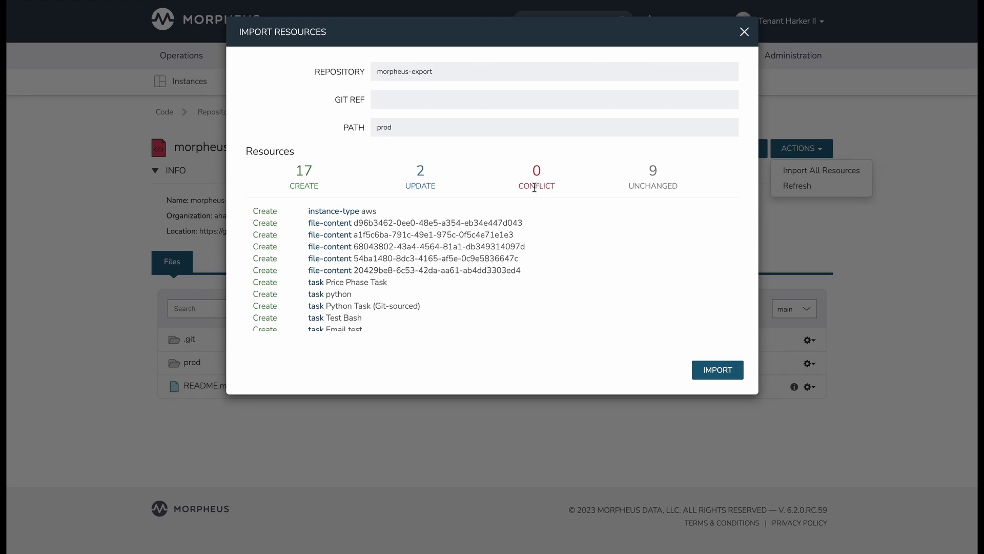
{"action": "scroll", "coordinate": [323, 242], "scroll_direction": "down", "scroll_amount": 5}
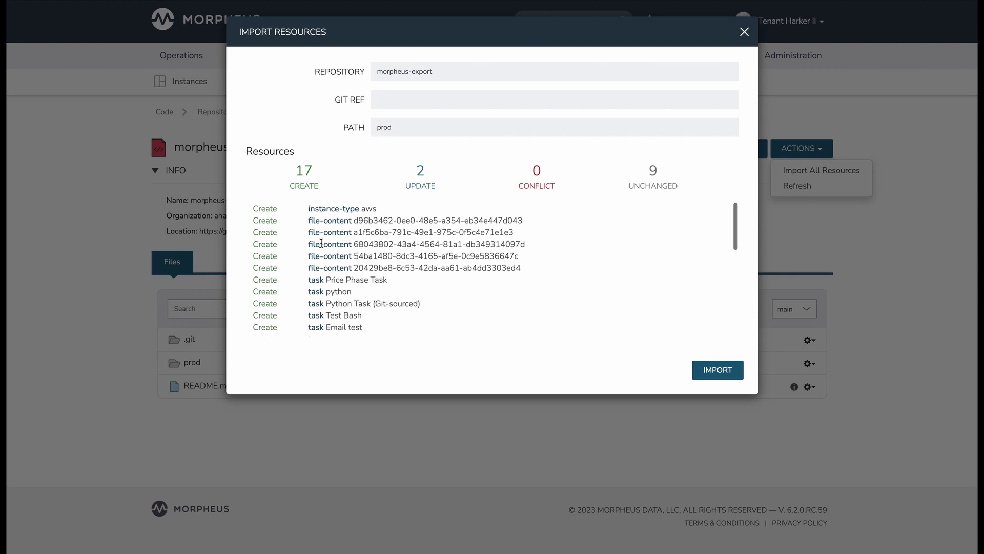
{"action": "scroll", "coordinate": [322, 242], "scroll_direction": "up", "scroll_amount": 5}
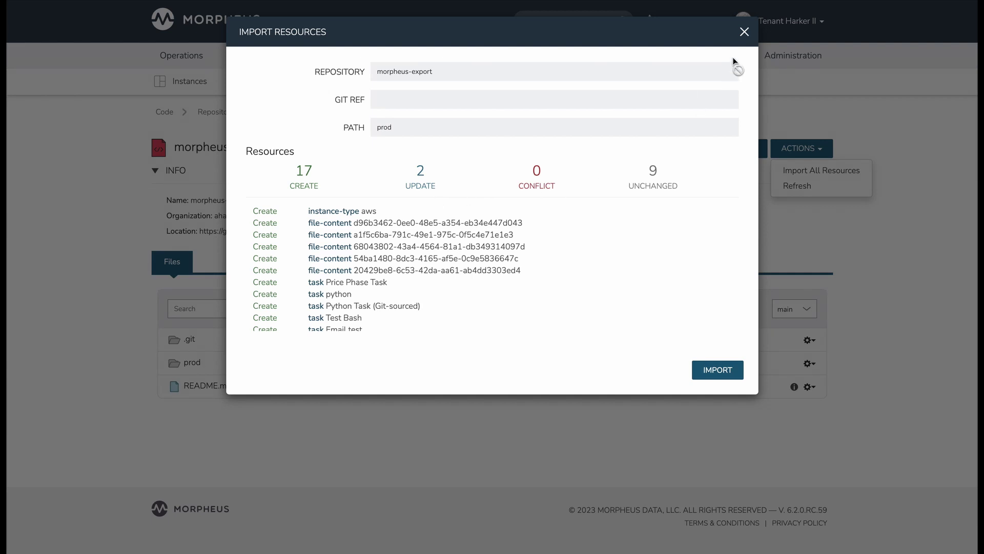
{"action": "left_click", "coordinate": [745, 32]}
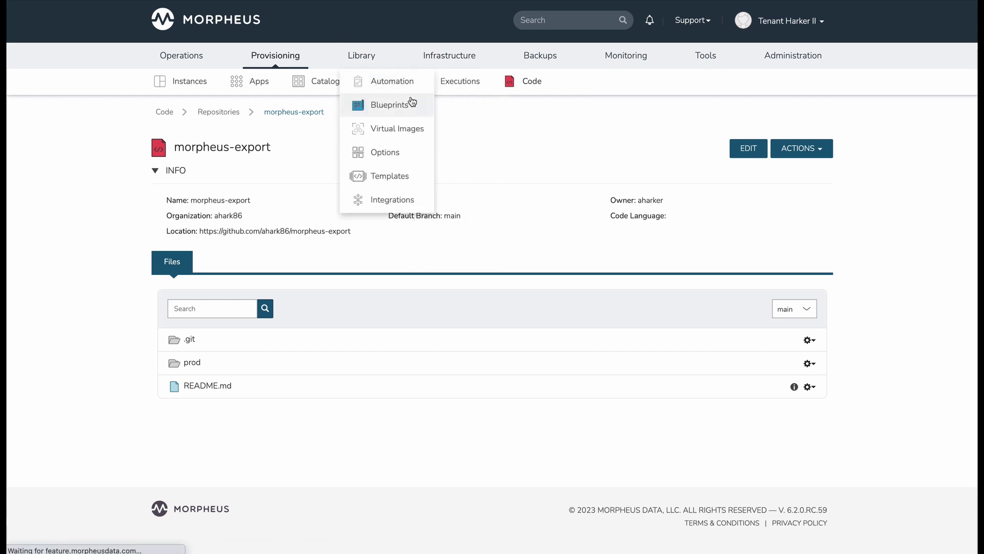
Delete the prod-labelled Test Operational Workflow from the automation workflows and confirm its removal.
{"action": "left_click", "coordinate": [380, 77]}
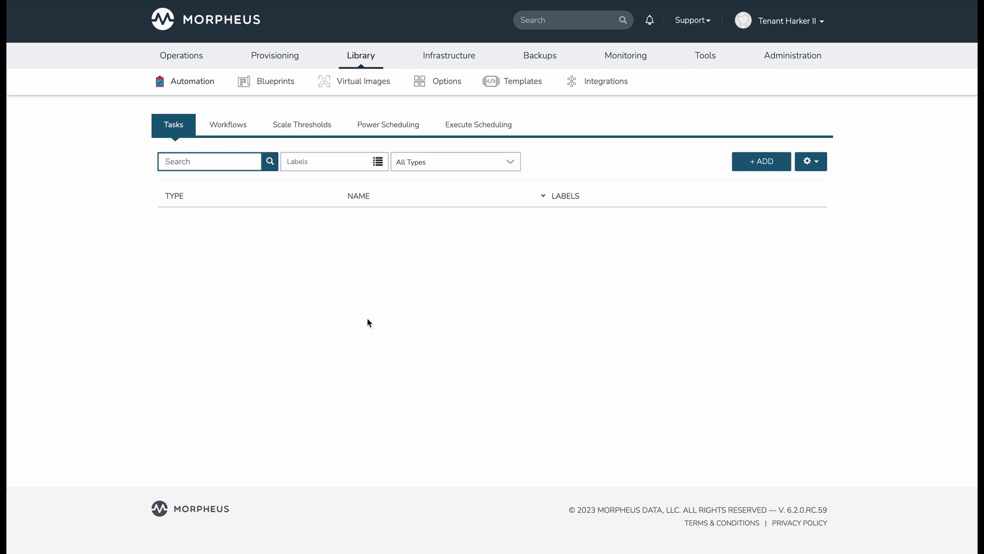
{"action": "left_click", "coordinate": [239, 129]}
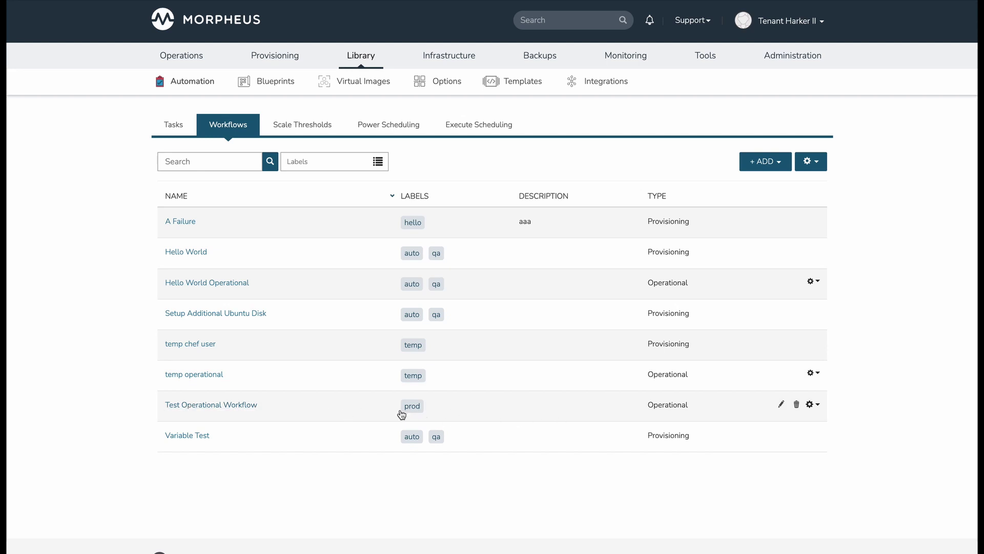
{"action": "left_click", "coordinate": [797, 405]}
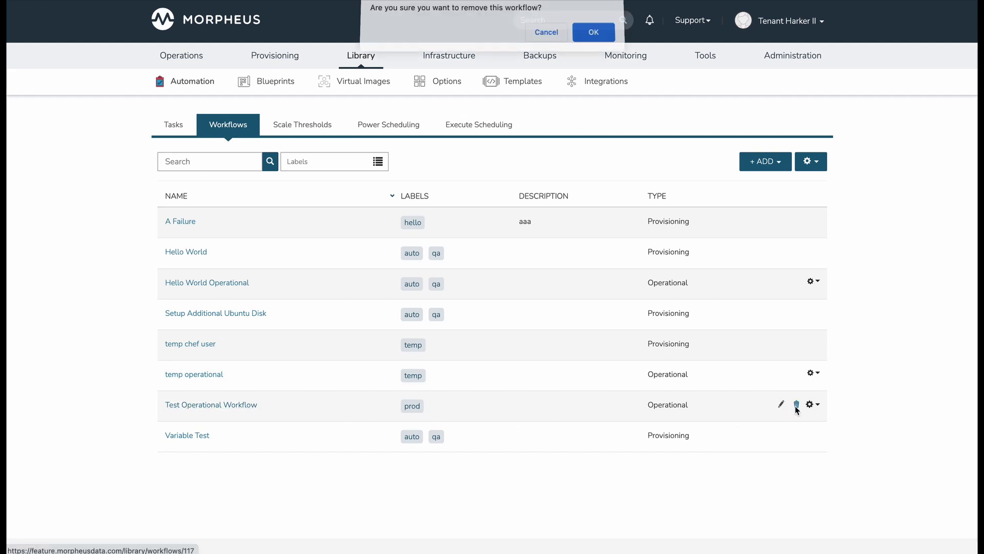
{"action": "left_click", "coordinate": [604, 41]}
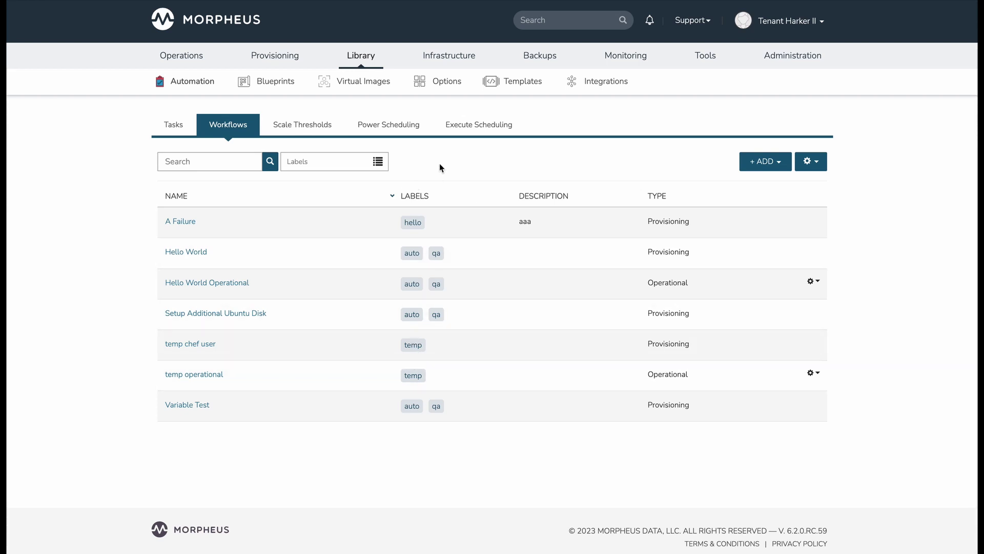
Check the blueprint instance types list for custom instance types before importing.
{"action": "mouse_move", "coordinate": [361, 58]}
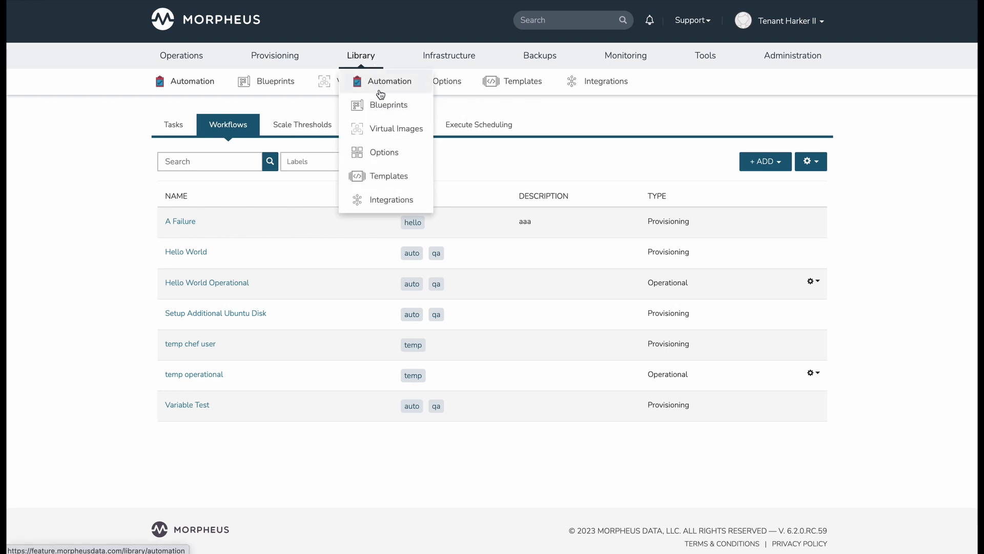
{"action": "left_click", "coordinate": [384, 108]}
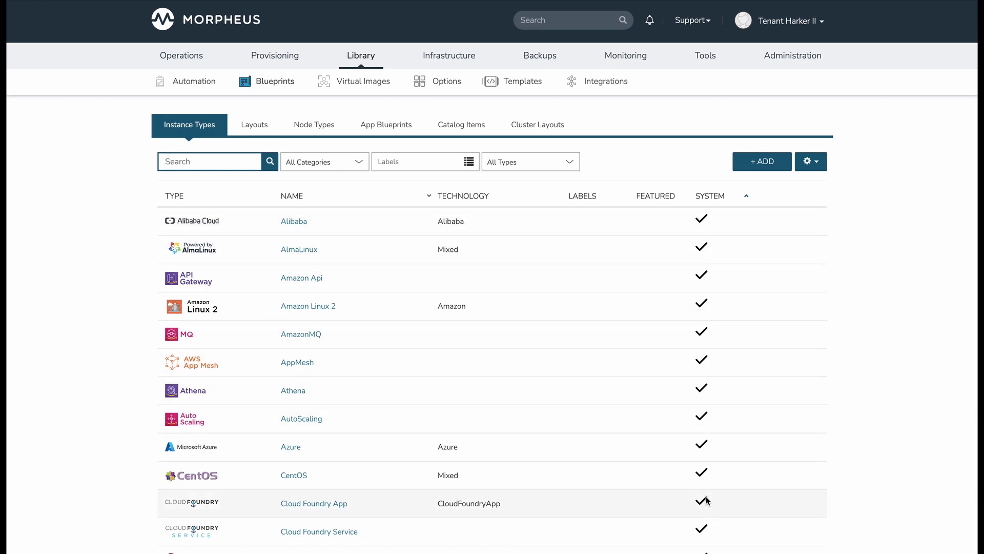
Search the code repositories for "export" and open the morpheus-export repository.
{"action": "mouse_move", "coordinate": [286, 57]}
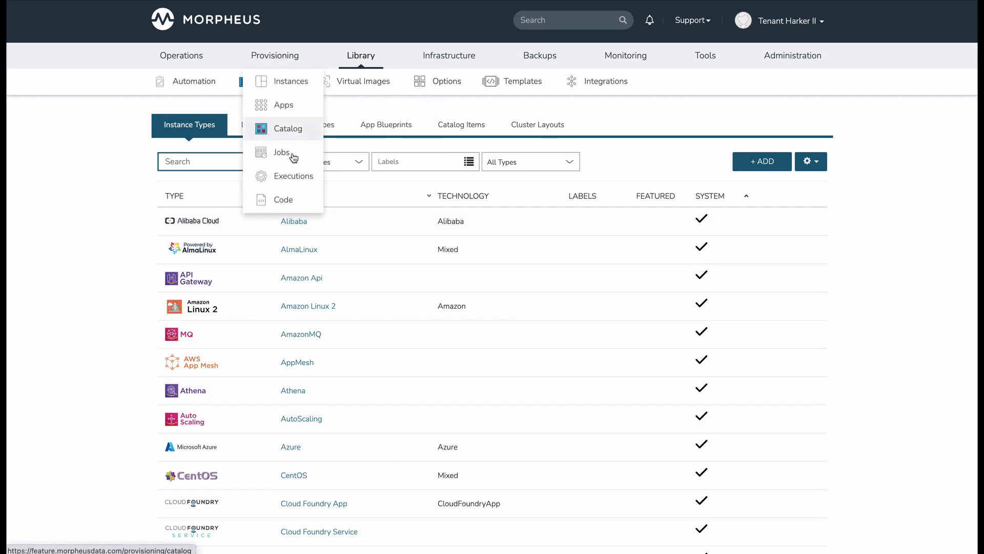
{"action": "left_click", "coordinate": [301, 200]}
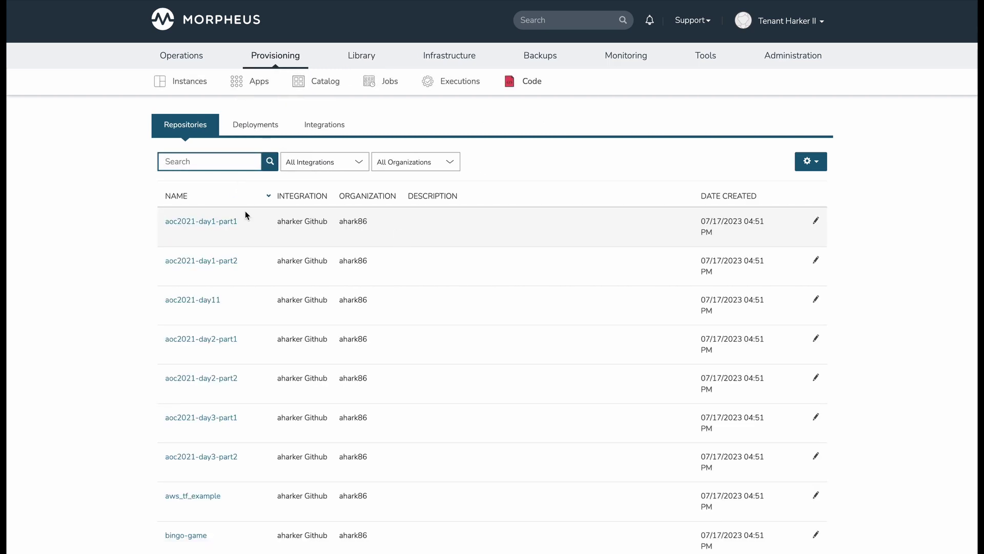
{"action": "type", "text": "export"}
{"action": "left_click", "coordinate": [201, 221]}
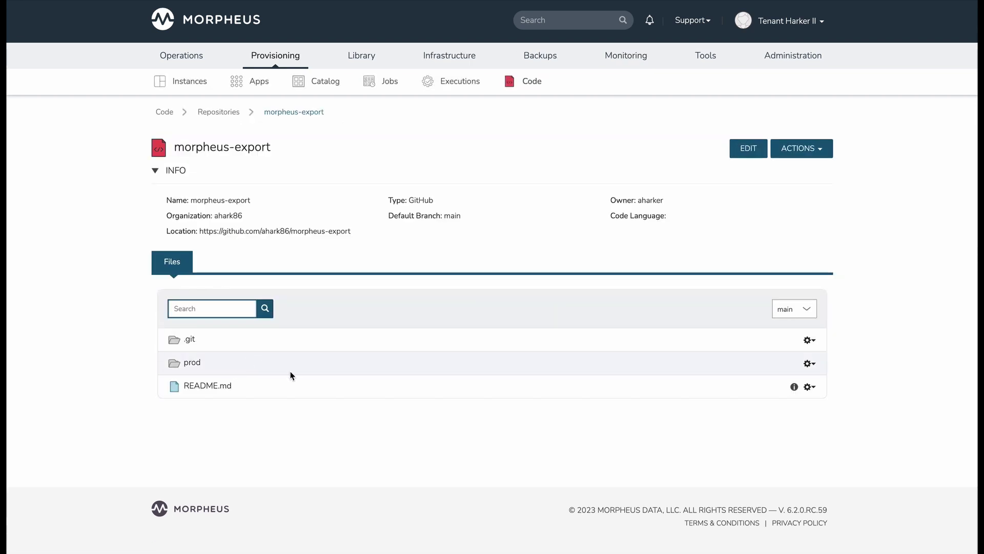
Import all resources from the morpheus-export repository's prod path after reviewing the listed changes.
{"action": "left_click", "coordinate": [816, 150]}
{"action": "left_click", "coordinate": [812, 170]}
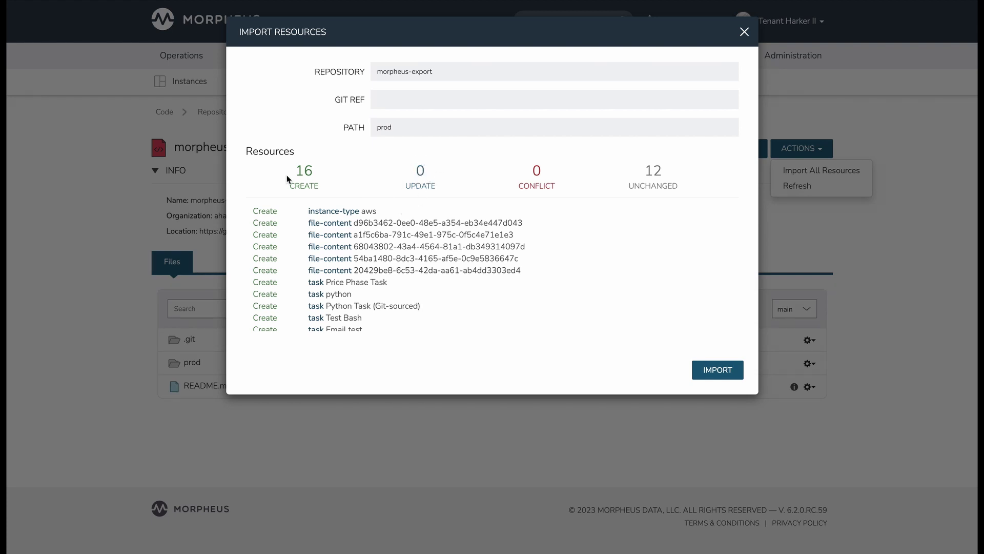
{"action": "scroll", "coordinate": [503, 267], "scroll_direction": "down", "scroll_amount": 5}
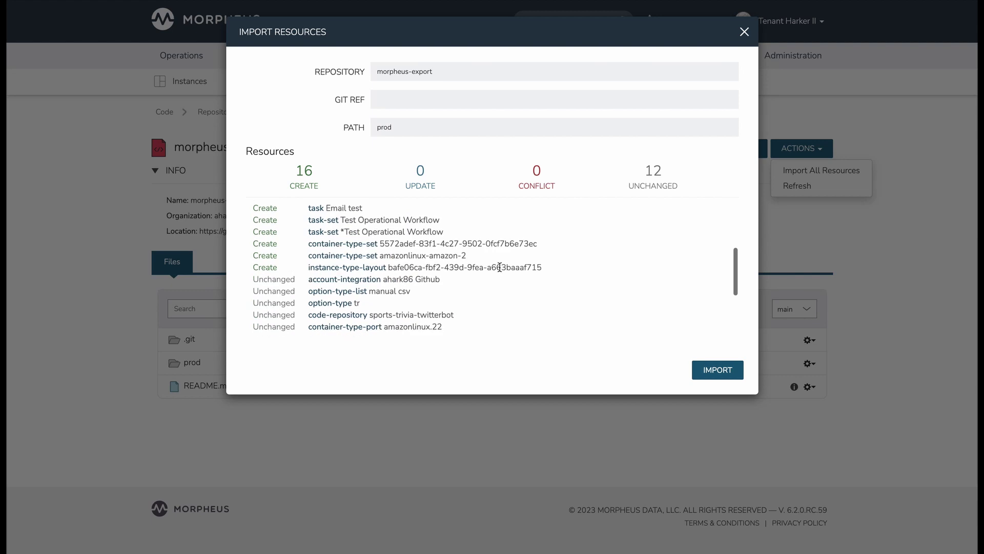
{"action": "scroll", "coordinate": [500, 267], "scroll_direction": "up", "scroll_amount": 5}
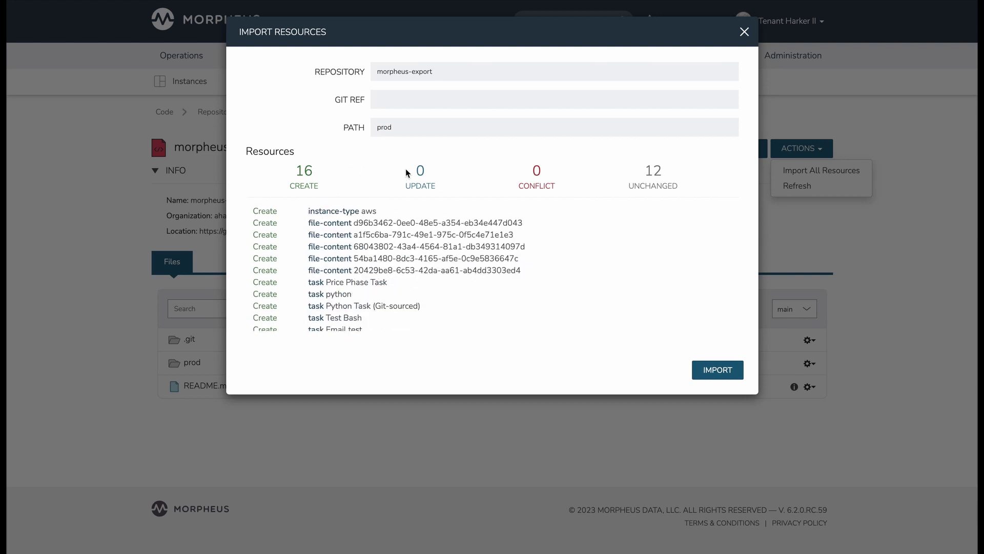
{"action": "left_click", "coordinate": [732, 372]}
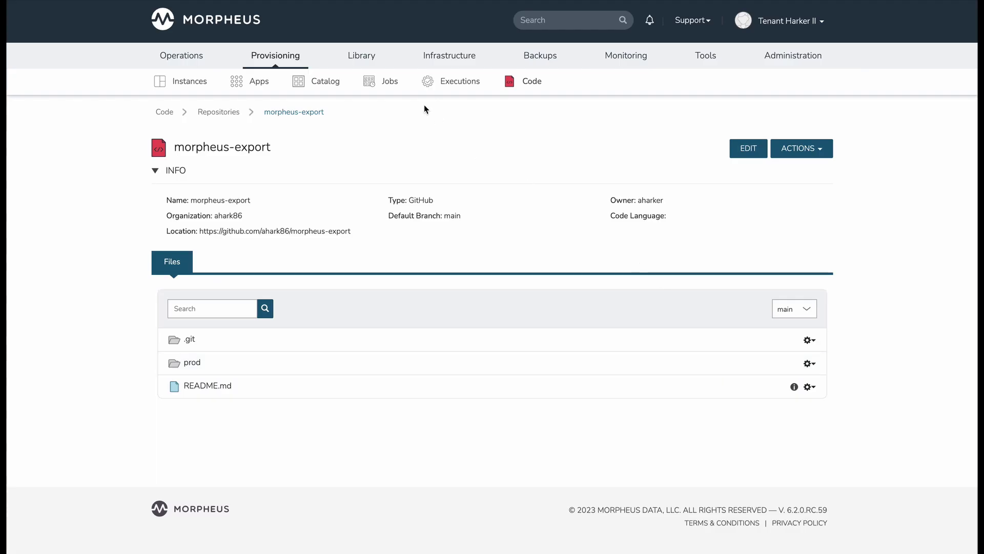
Review the imported automation tasks and workflows with their labels, including the settings of the *Test Operational Workflow.
{"action": "mouse_move", "coordinate": [354, 58]}
{"action": "left_click", "coordinate": [387, 86]}
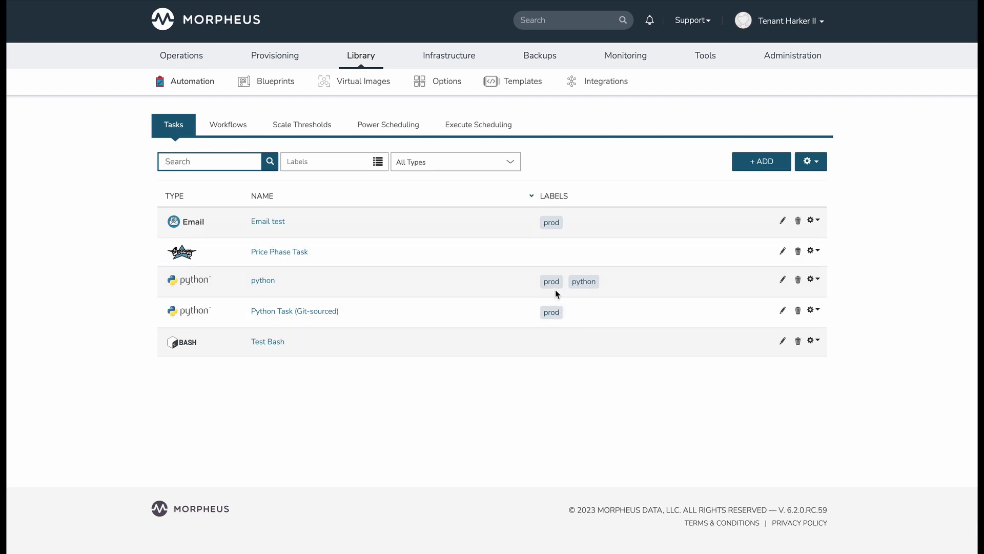
{"action": "left_click", "coordinate": [231, 124]}
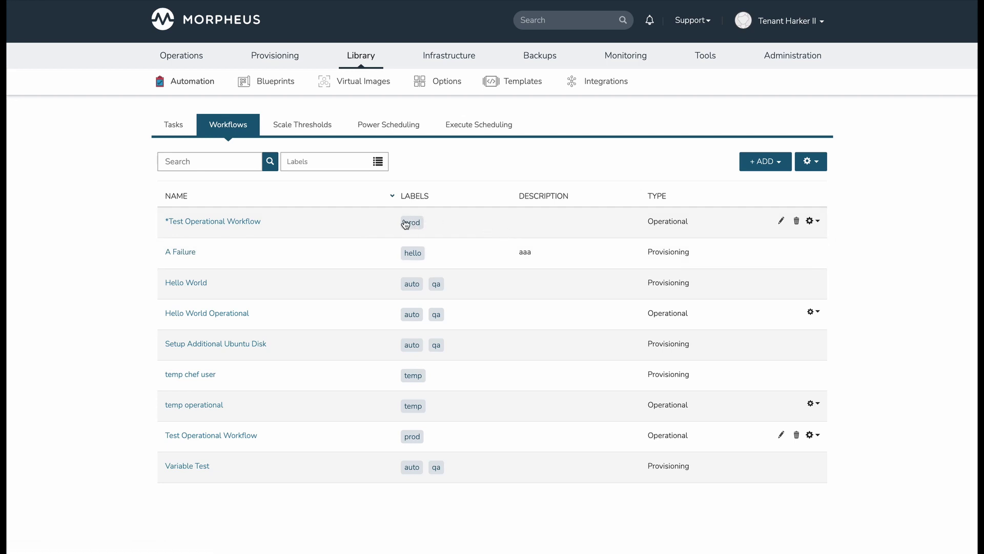
{"action": "left_click", "coordinate": [781, 220]}
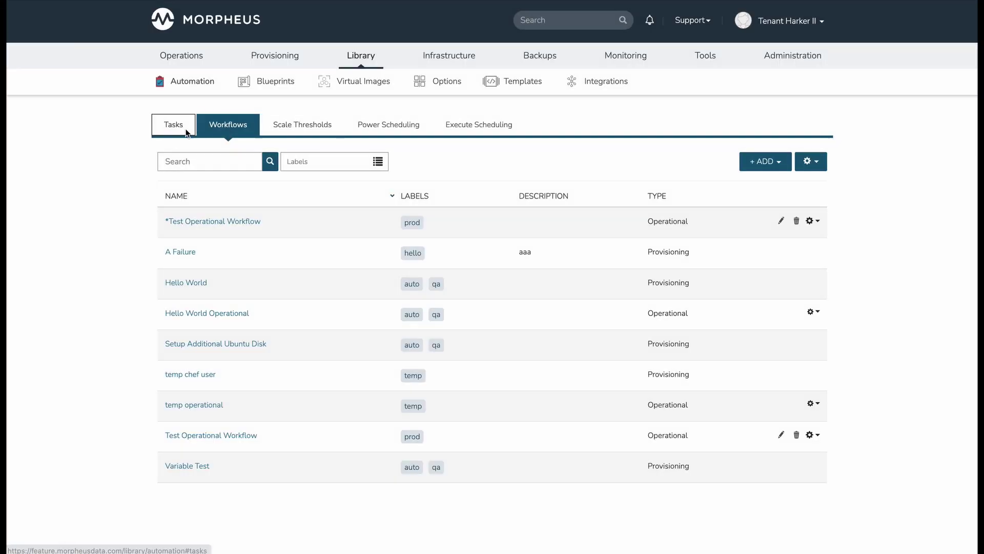
{"action": "left_click", "coordinate": [174, 124]}
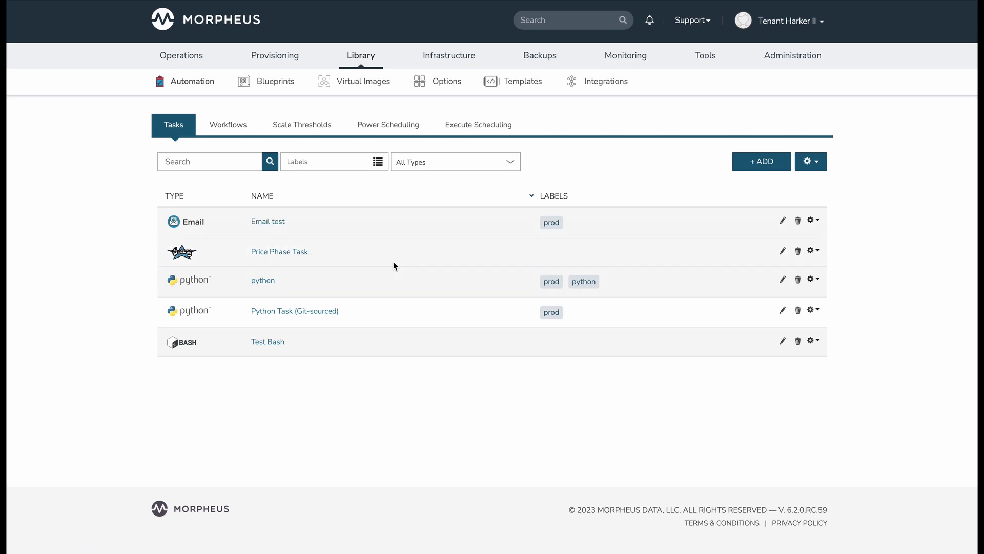
Examine the imported Example AWS Instance type and the node types in its test layout.
{"action": "mouse_move", "coordinate": [359, 66]}
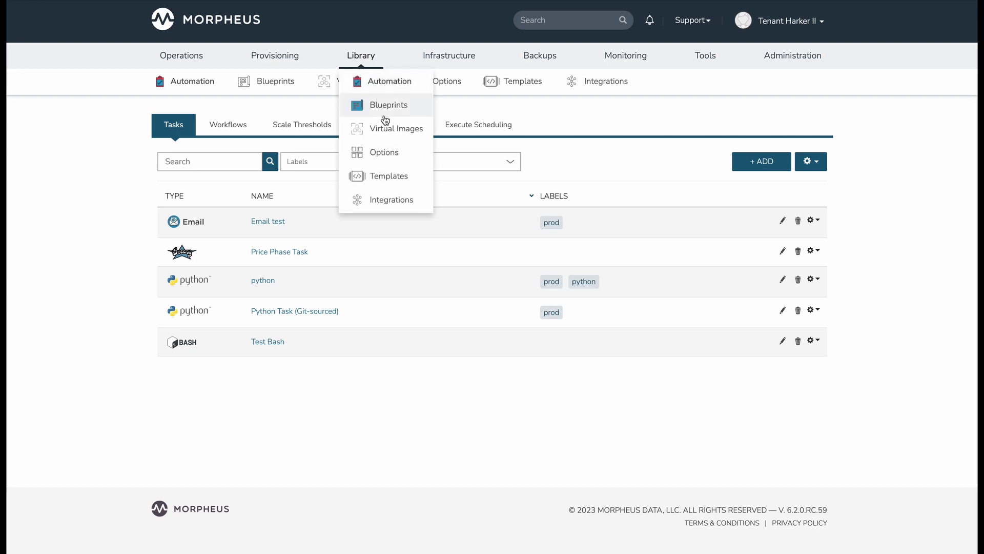
{"action": "left_click", "coordinate": [380, 108]}
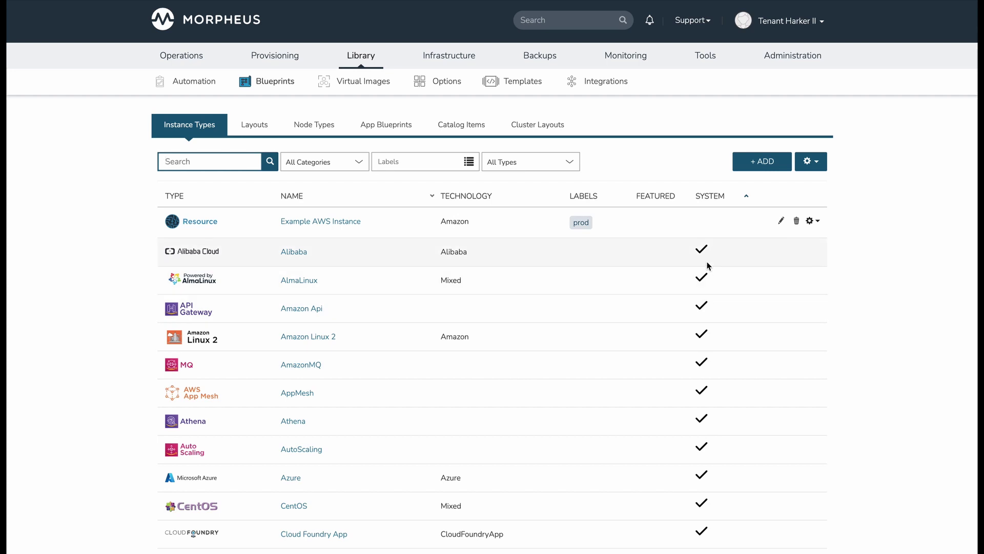
{"action": "left_click", "coordinate": [304, 226]}
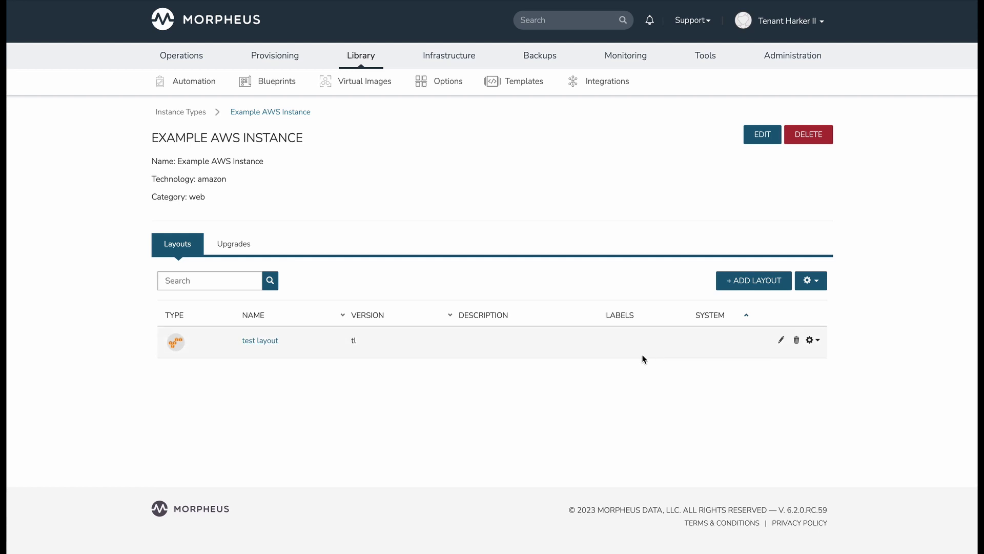
{"action": "left_click", "coordinate": [270, 342]}
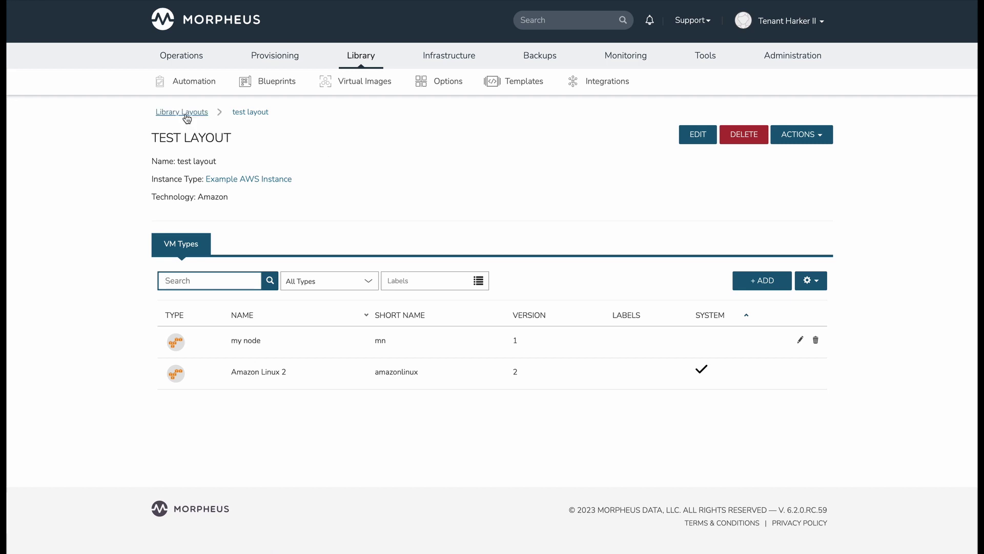
Find the morpheus-export repository again, preview another import of all resources to compare, and close it without importing.
{"action": "mouse_move", "coordinate": [275, 56]}
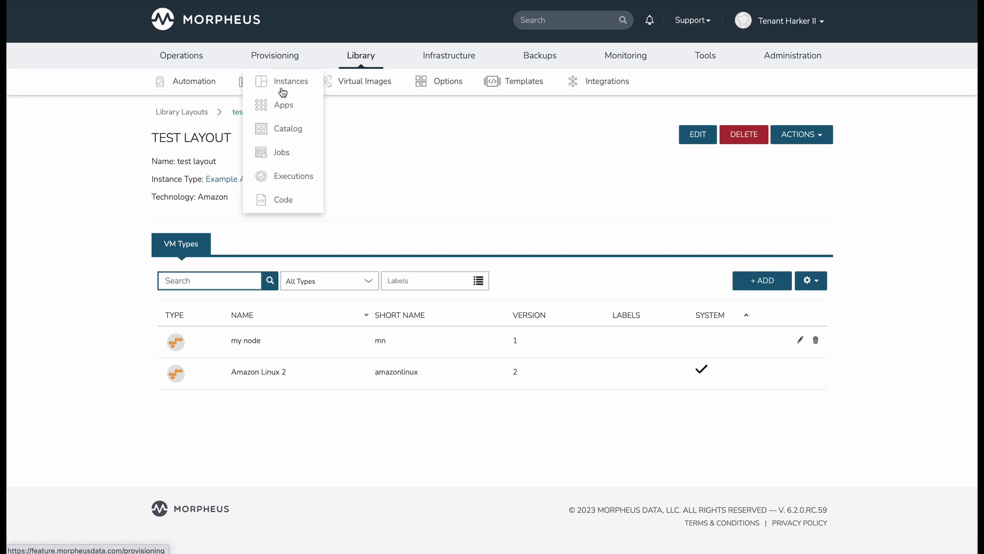
{"action": "left_click", "coordinate": [276, 183]}
{"action": "type", "text": "export"}
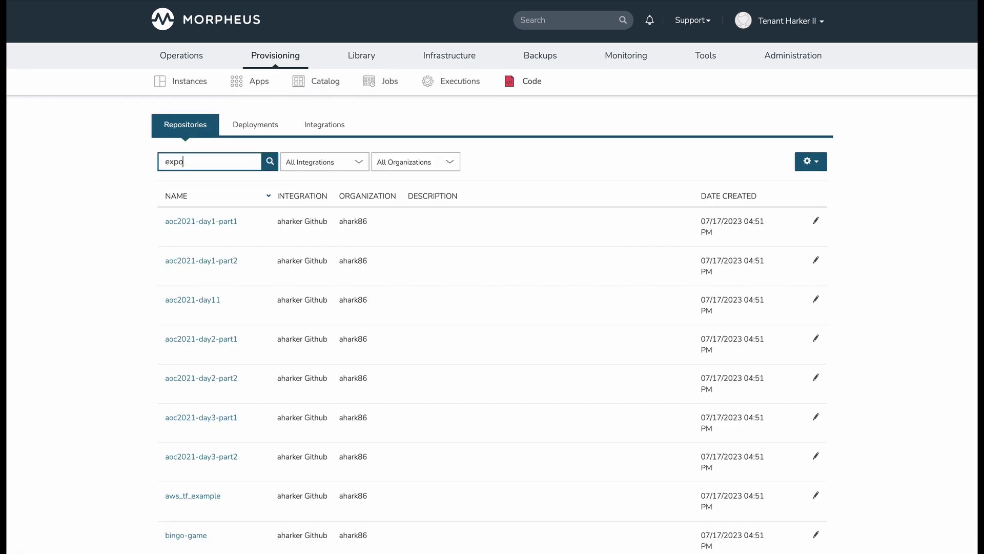
{"action": "left_click", "coordinate": [213, 221]}
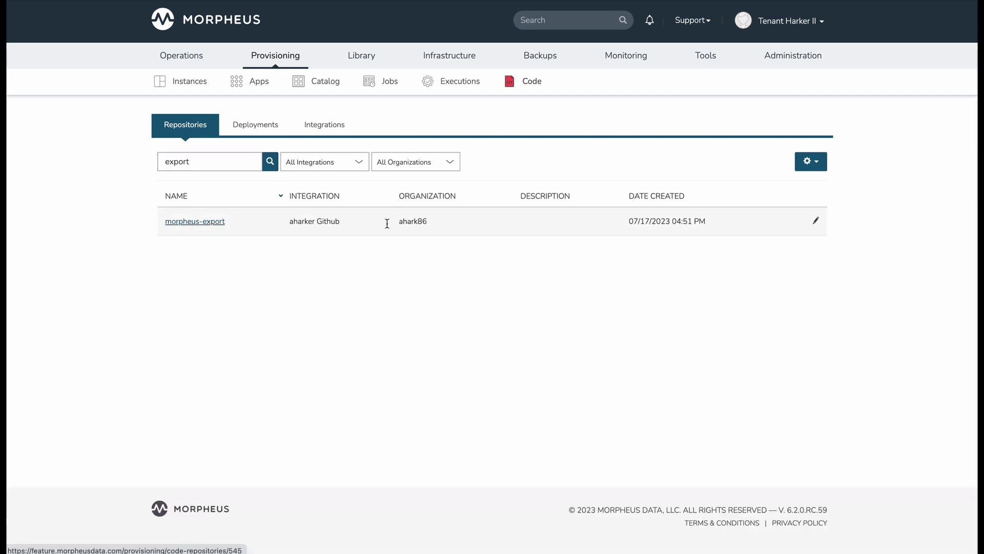
{"action": "left_click", "coordinate": [802, 149]}
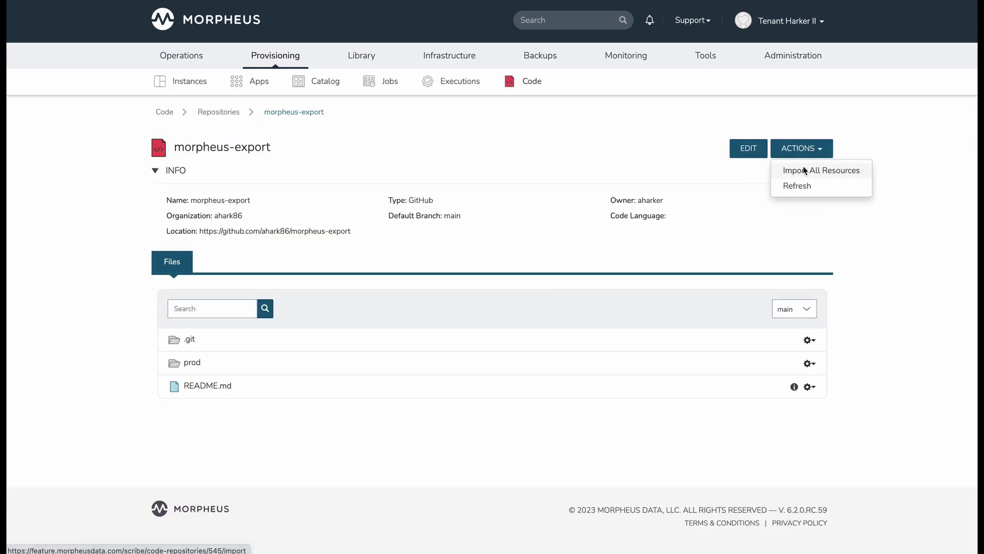
{"action": "left_click", "coordinate": [809, 170]}
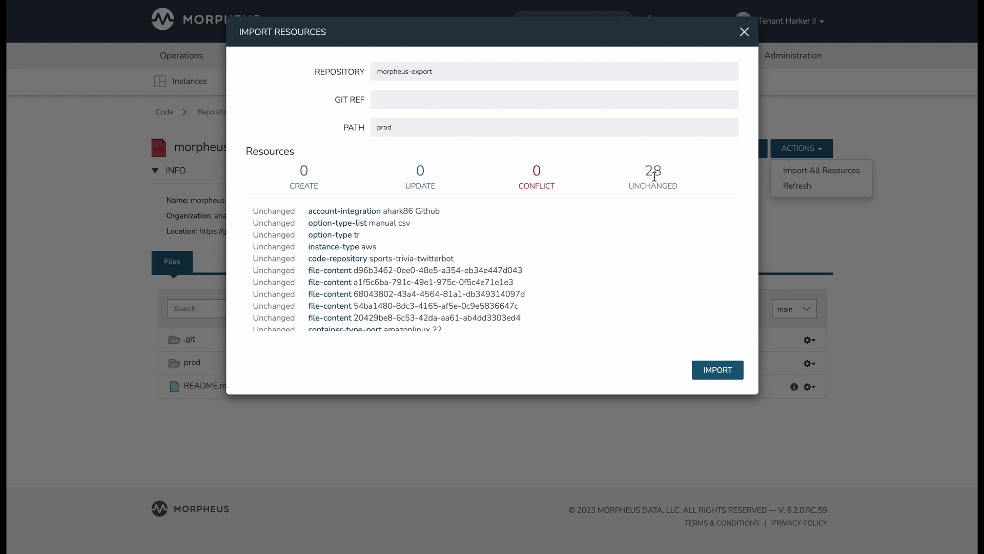
{"action": "left_click", "coordinate": [743, 33]}
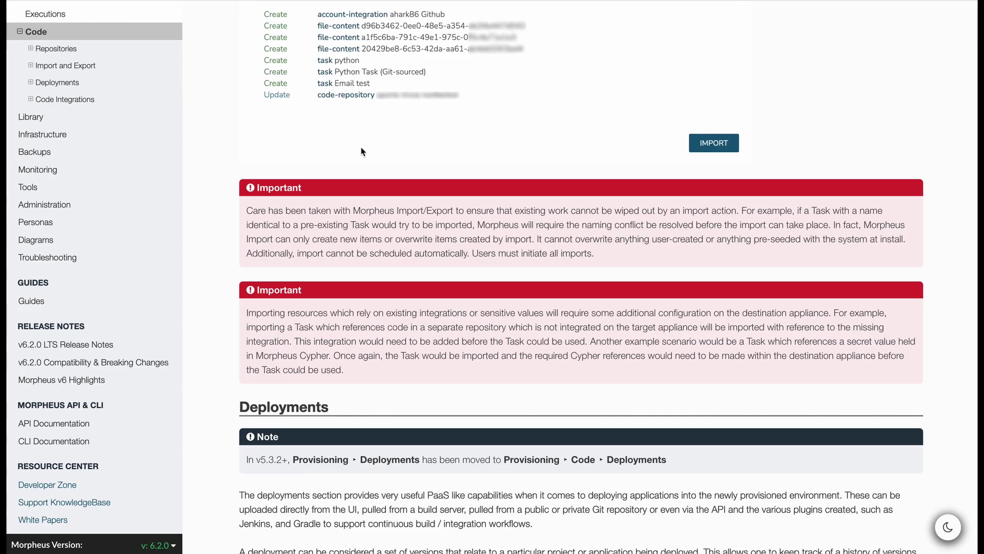
Switch to the Morpheus documentation and read the Import and Export section on supported constructs, role permissions, settings, exporting and importing.
{"action": "scroll", "coordinate": [359, 154], "scroll_direction": "up", "scroll_amount": 20}
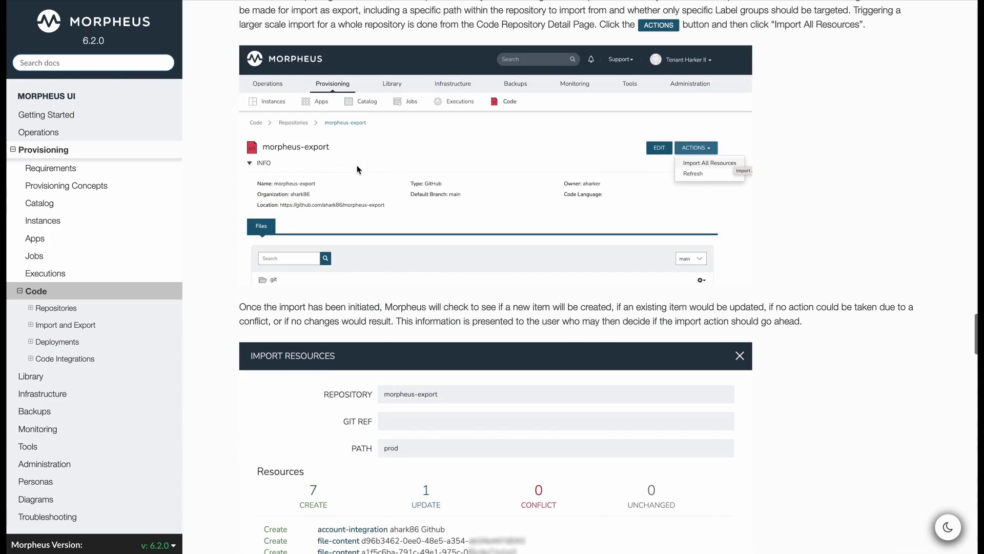
{"action": "scroll", "coordinate": [694, 249], "scroll_direction": "up", "scroll_amount": 20}
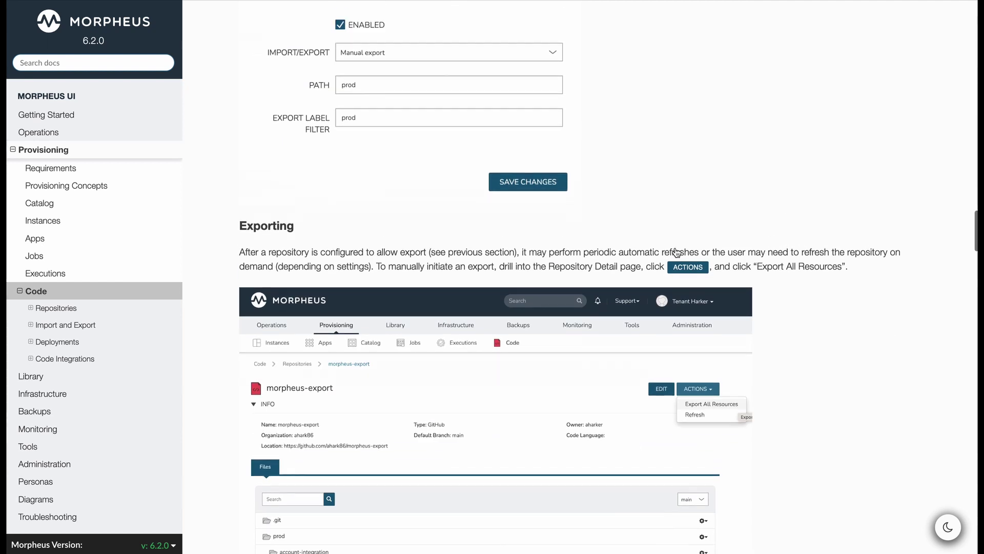
{"action": "scroll", "coordinate": [676, 257], "scroll_direction": "up", "scroll_amount": 6}
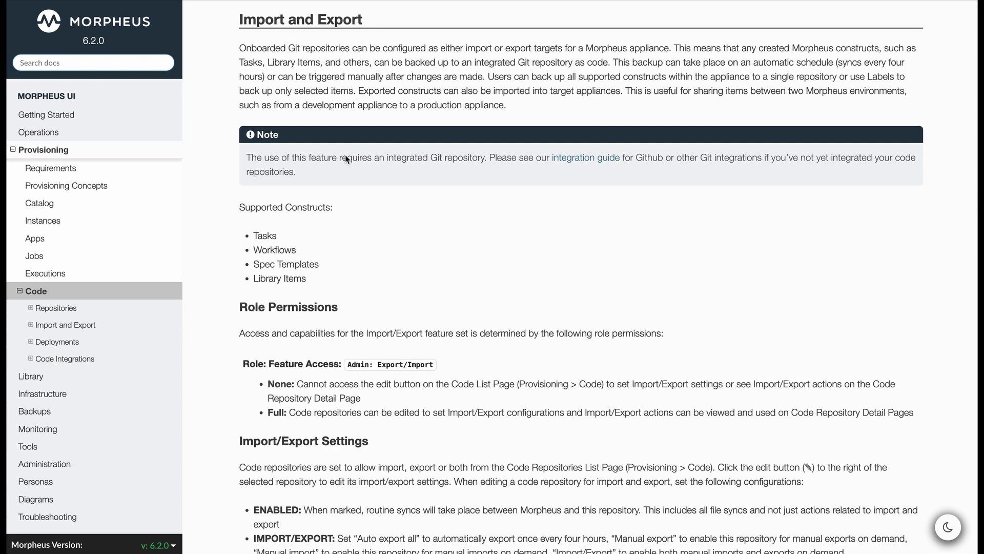
{"action": "scroll", "coordinate": [410, 191], "scroll_direction": "down", "scroll_amount": 1}
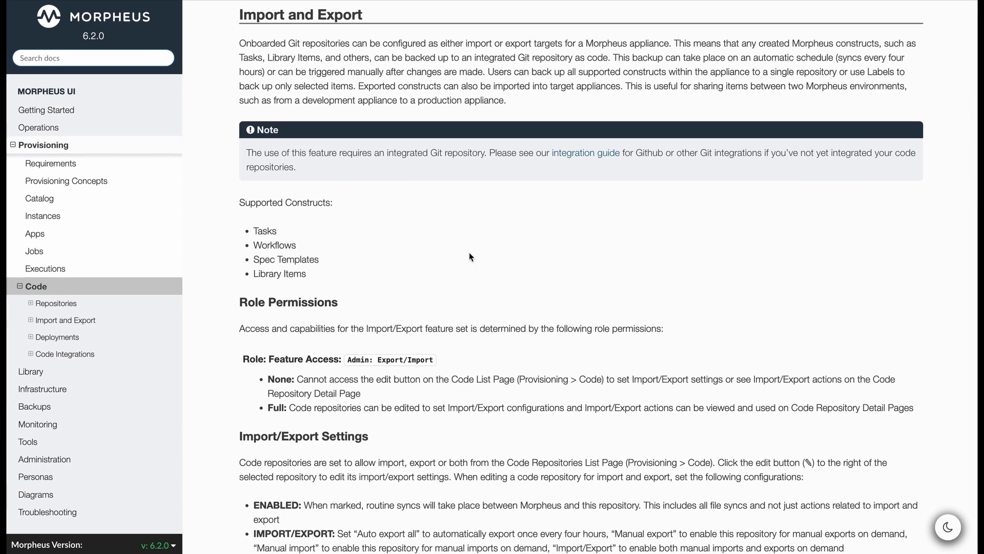
{"action": "scroll", "coordinate": [473, 256], "scroll_direction": "down", "scroll_amount": 1}
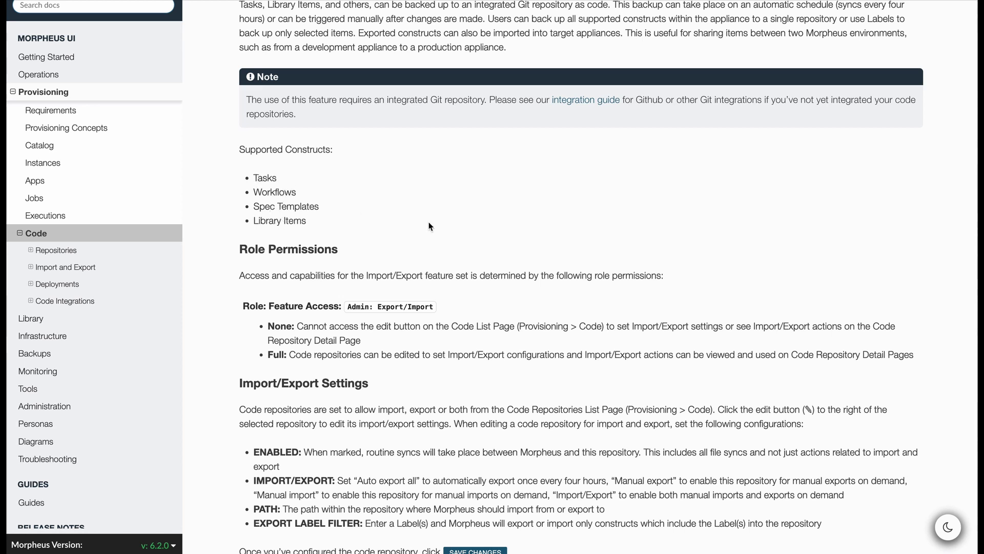
{"action": "scroll", "coordinate": [444, 265], "scroll_direction": "down", "scroll_amount": 9}
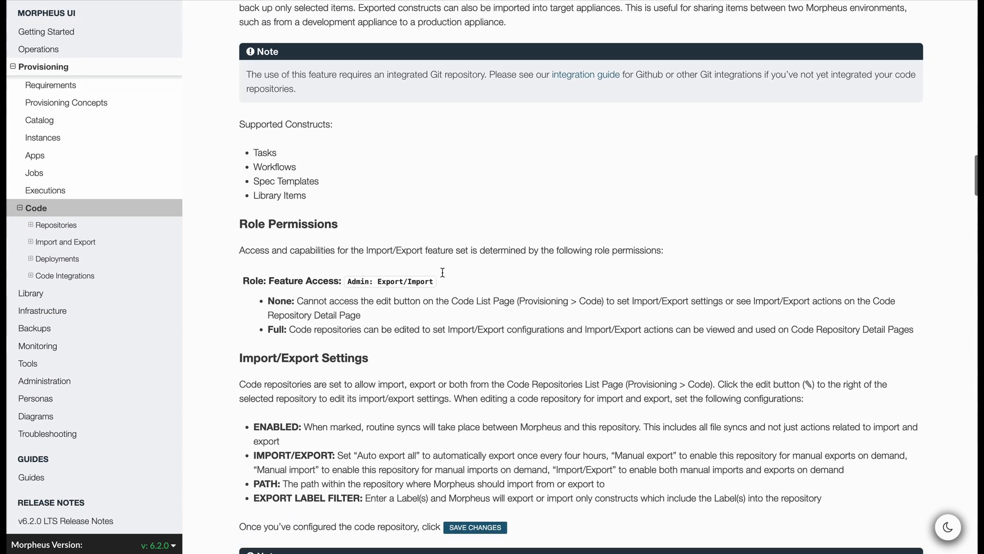
{"action": "scroll", "coordinate": [444, 279], "scroll_direction": "down", "scroll_amount": 20}
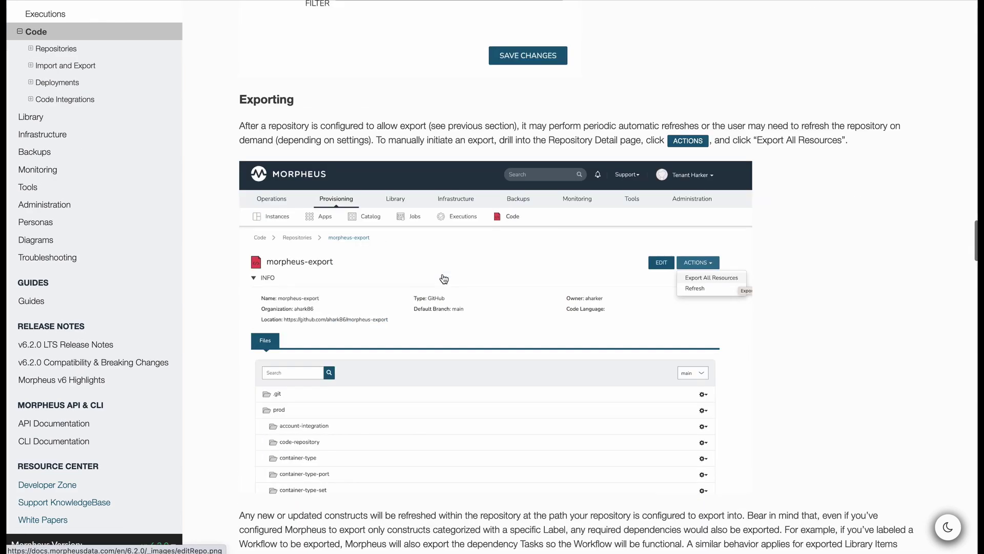
{"action": "scroll", "coordinate": [444, 275], "scroll_direction": "down", "scroll_amount": 9}
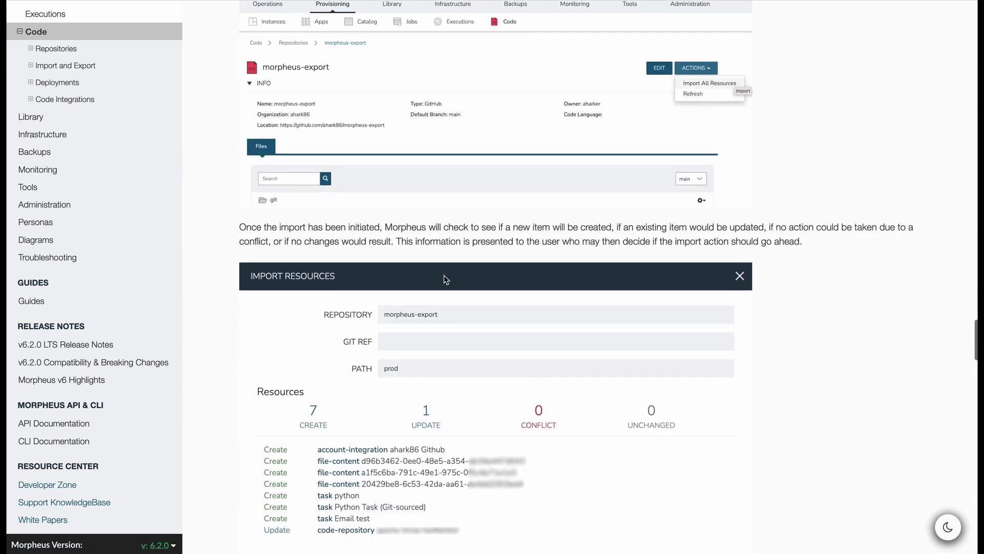